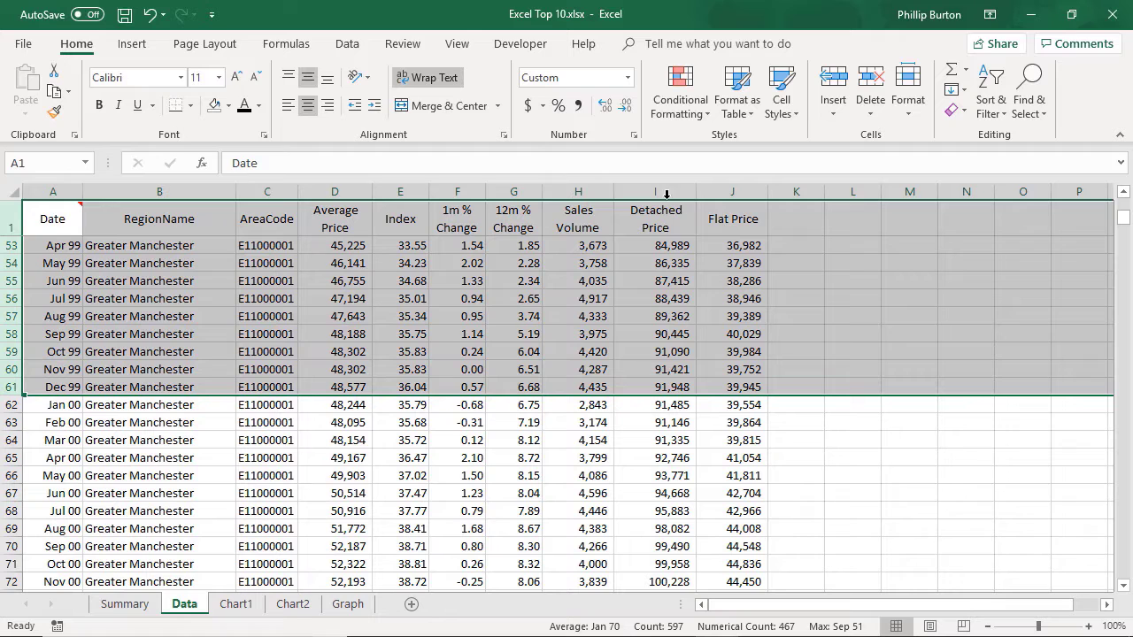
# Step: Turn on filtering for the header row of the house price data
pyautogui.click(593, 191)
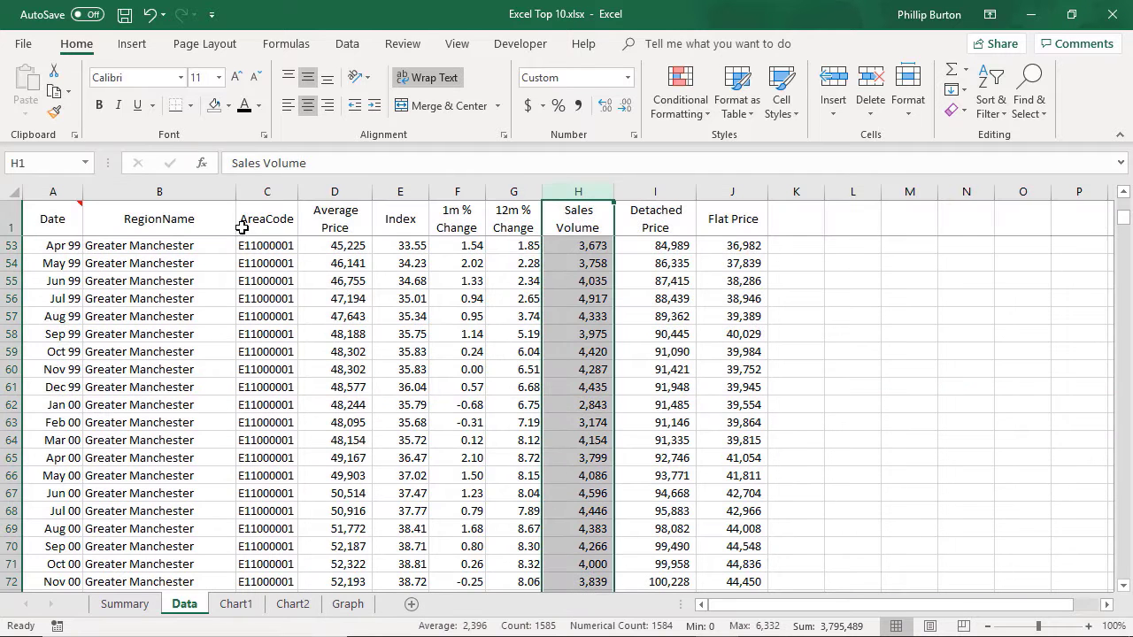
pyautogui.click(173, 191)
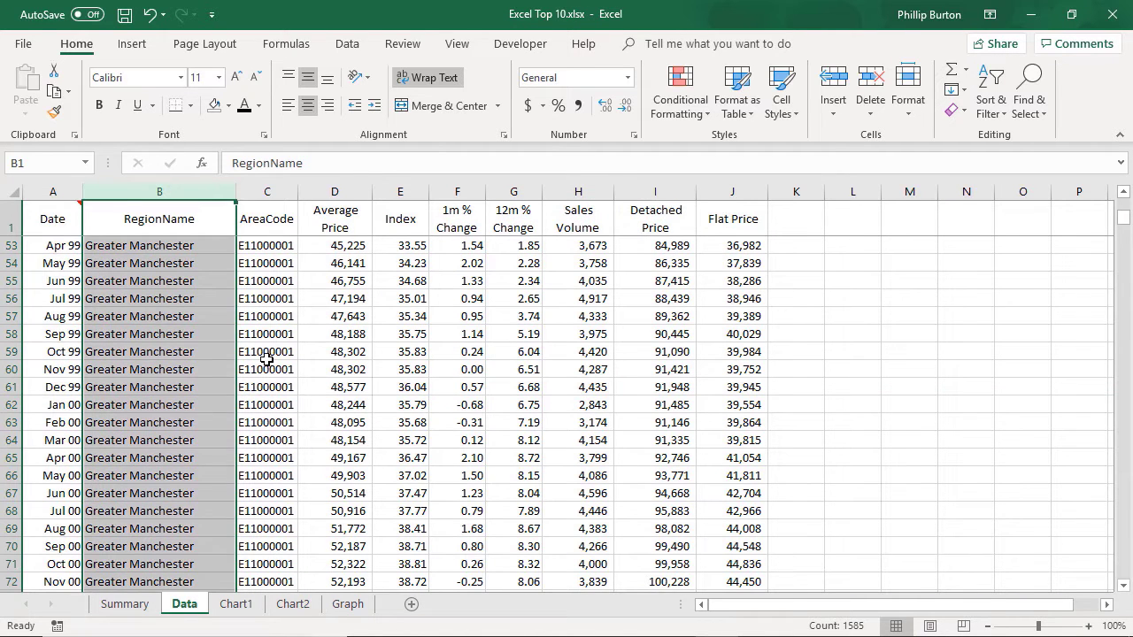
pyautogui.moveTo(506, 244); pyautogui.dragTo(523, 219)
pyautogui.click(523, 218)
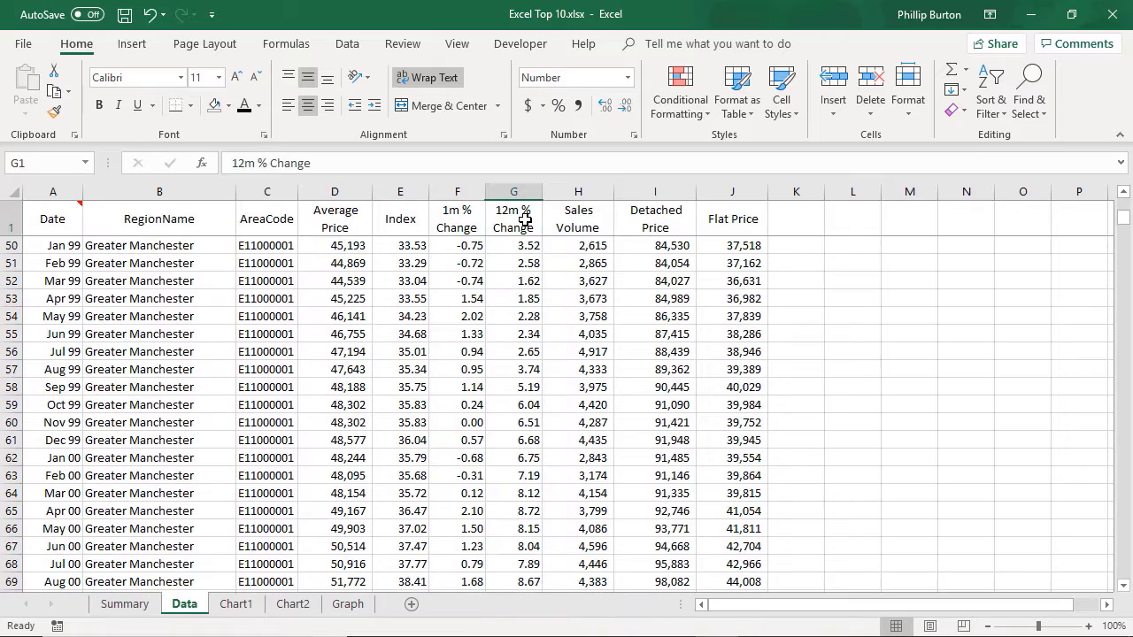
pyautogui.click(987, 106)
pyautogui.click(1014, 202)
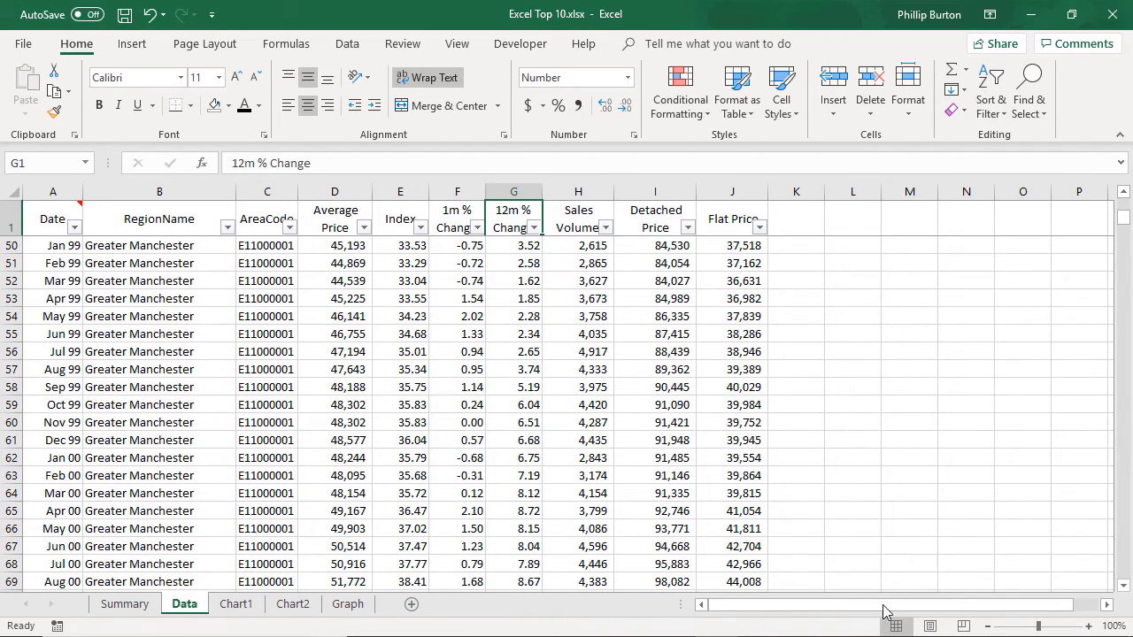
# Step: Filter the RegionName column to show only Greater Manchester
pyautogui.moveTo(1124, 220)
pyautogui.mouseDown()
pyautogui.moveTo(1128, 396)
pyautogui.moveTo(1124, 205)
pyautogui.mouseUp()
pyautogui.click(227, 228)
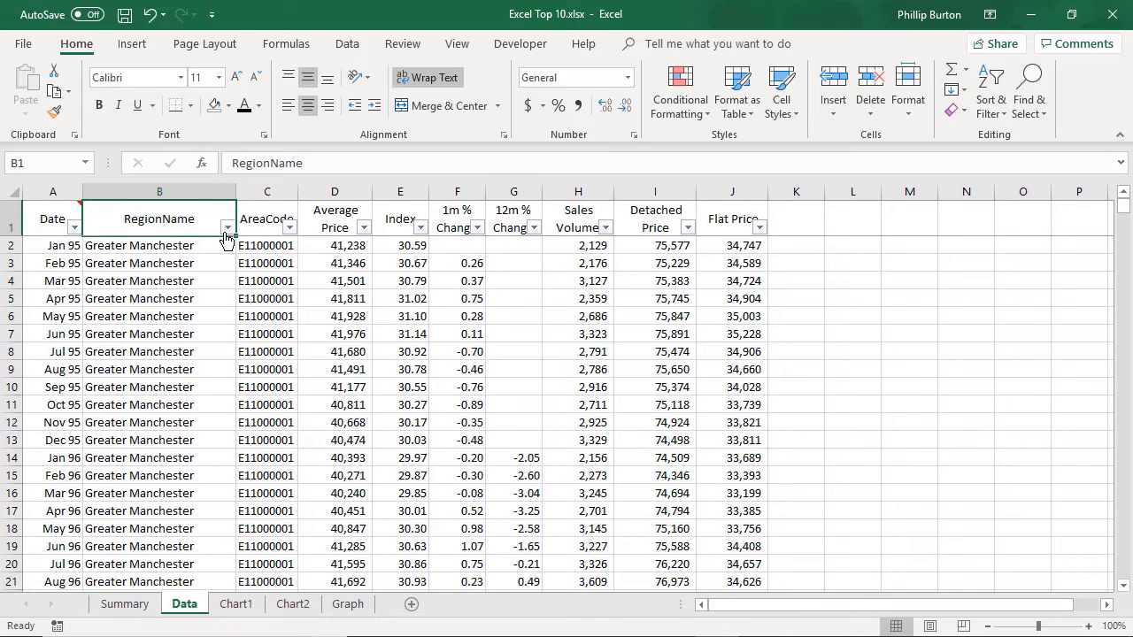
pyautogui.click(74, 400)
pyautogui.click(82, 416)
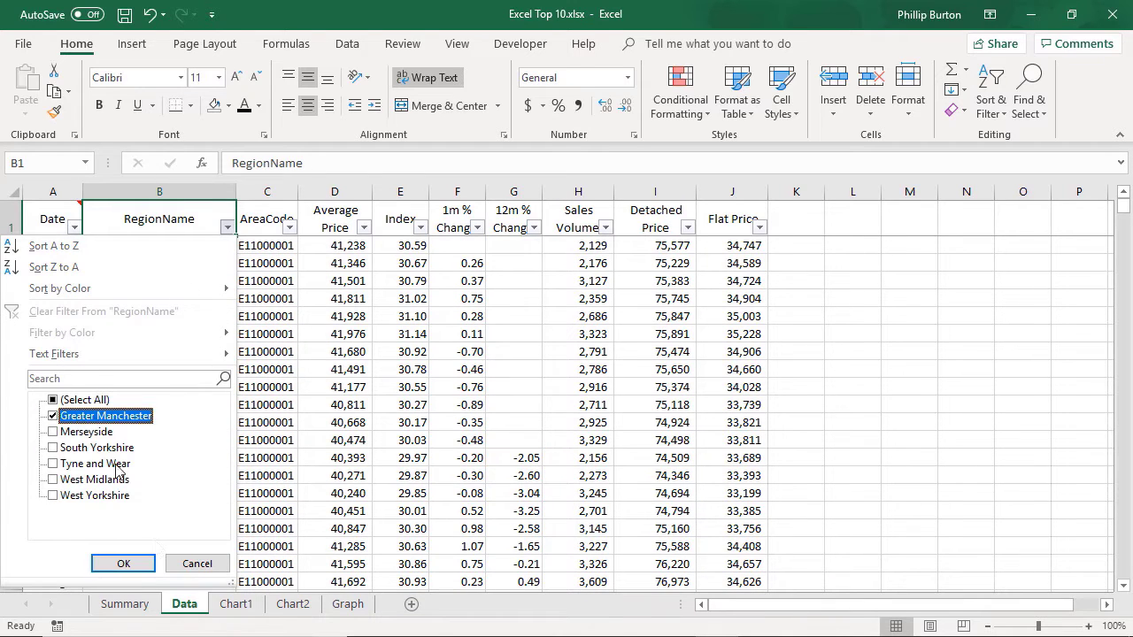
pyautogui.click(124, 563)
# Step: Select the filtered Sales Volume values from H2 to H265 and check their sum
pyautogui.click(592, 232)
pyautogui.click(591, 244)
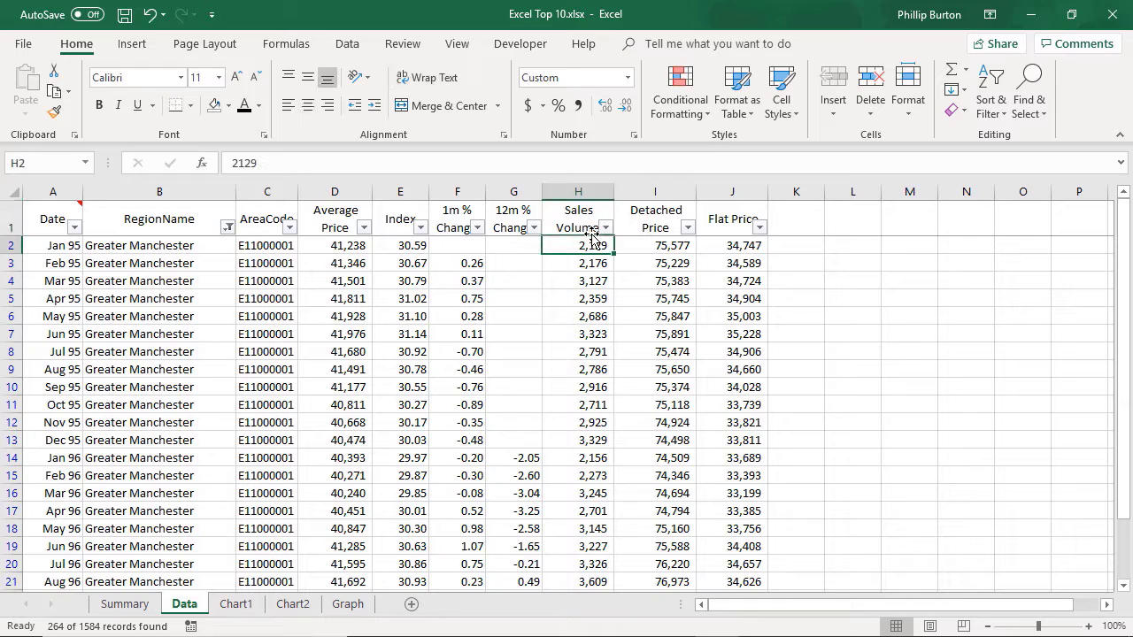
pyautogui.moveTo(1129, 259); pyautogui.dragTo(1131, 524)
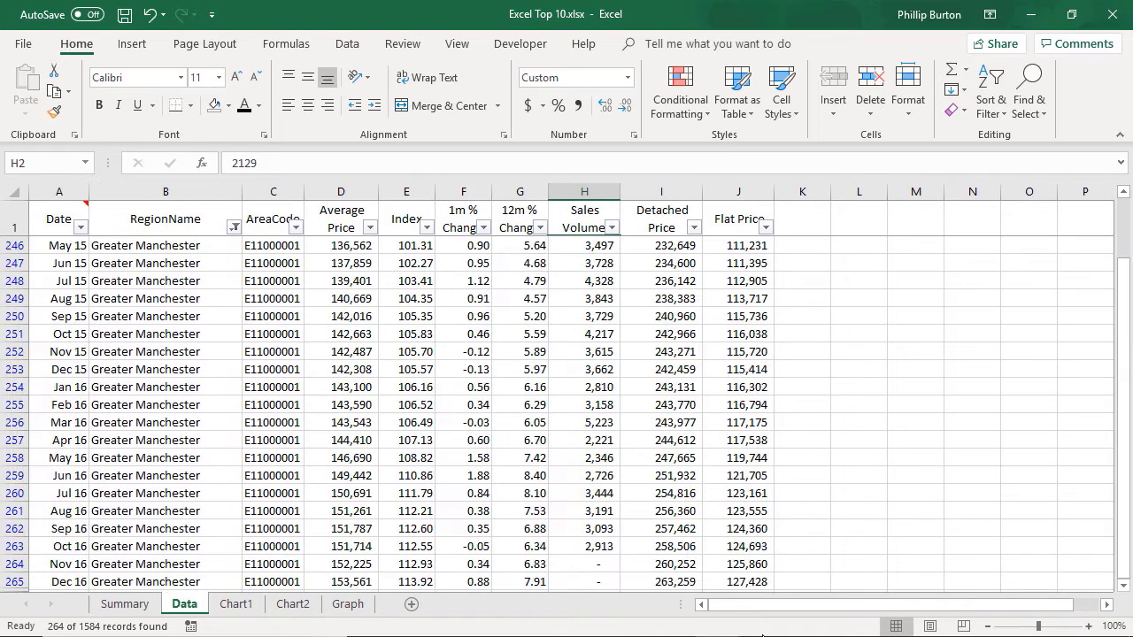
pyautogui.keyDown('shift'); pyautogui.click(584, 581); pyautogui.keyUp('shift')
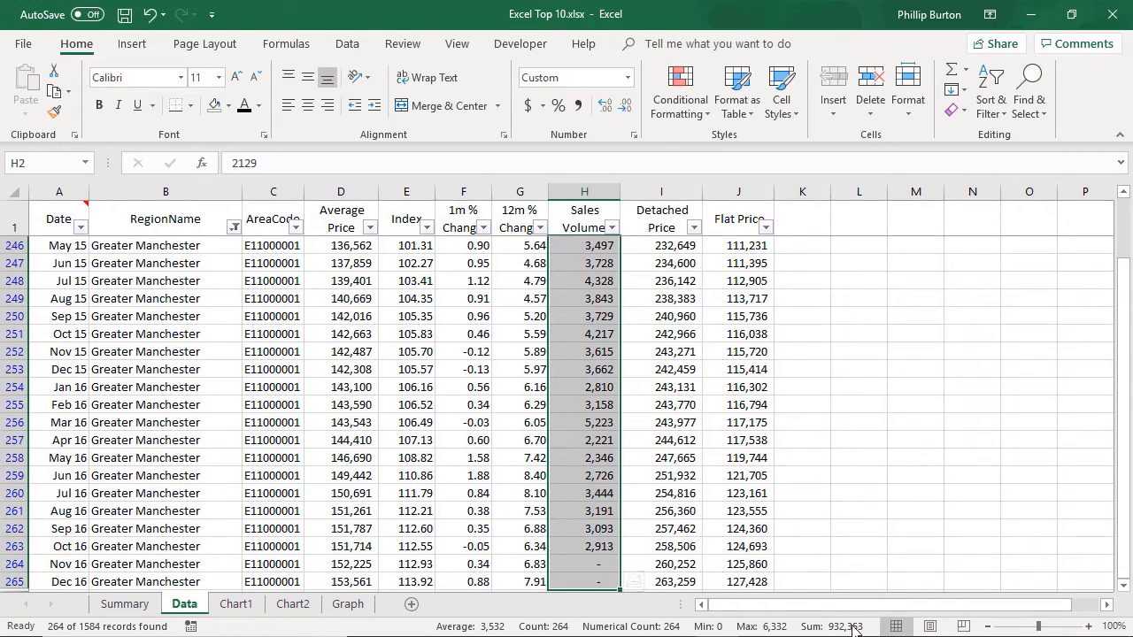
pyautogui.hotkey('ctrl', 'q')
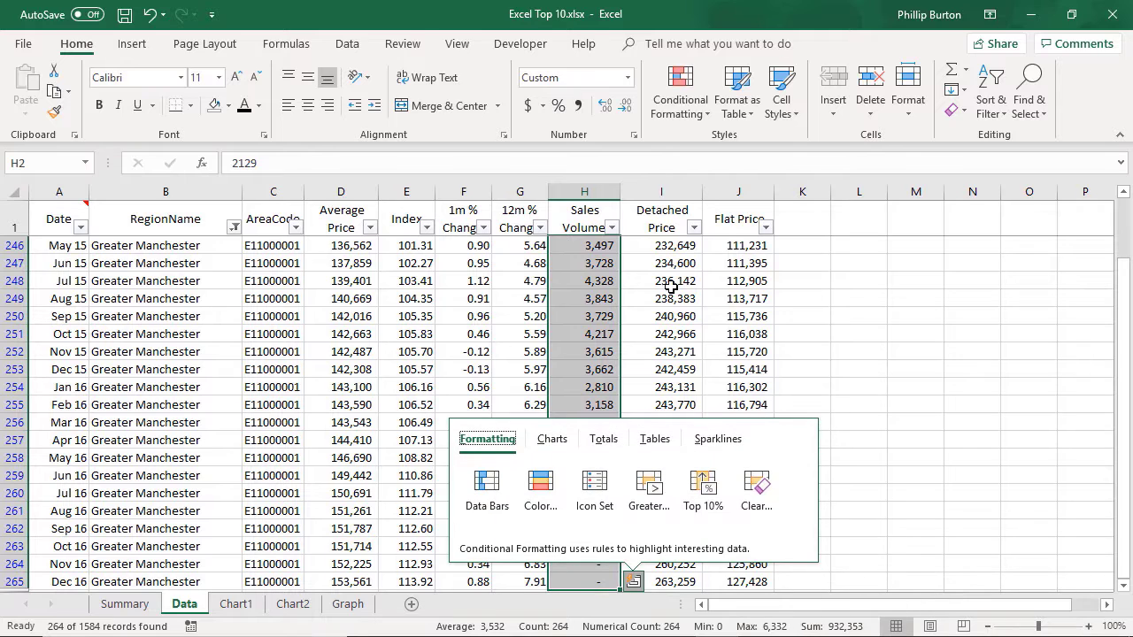
# Step: Check the Sales Volume cells H264:H265 and the rows below the data, and clear the region filter
pyautogui.click(605, 299)
pyautogui.click(991, 93)
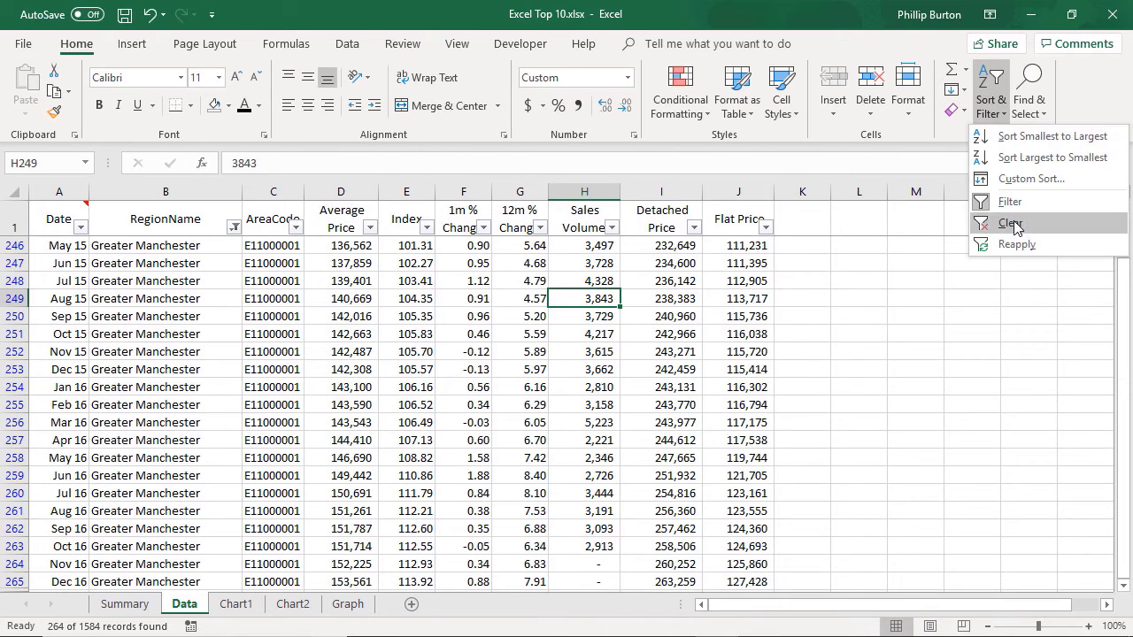
pyautogui.click(543, 558)
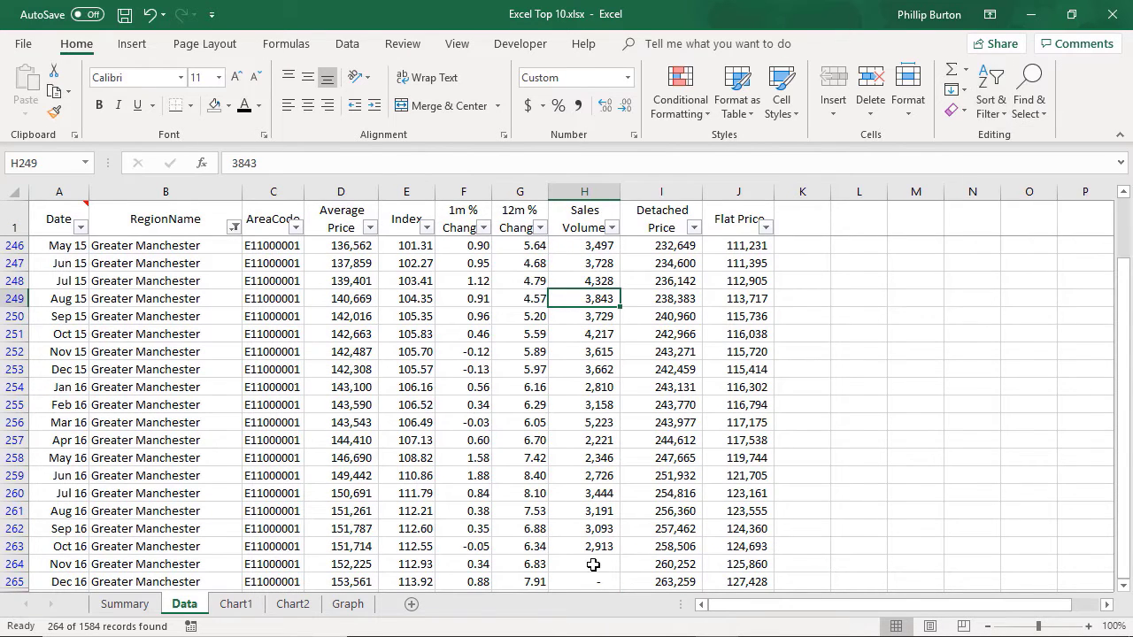
pyautogui.moveTo(590, 565); pyautogui.dragTo(593, 576)
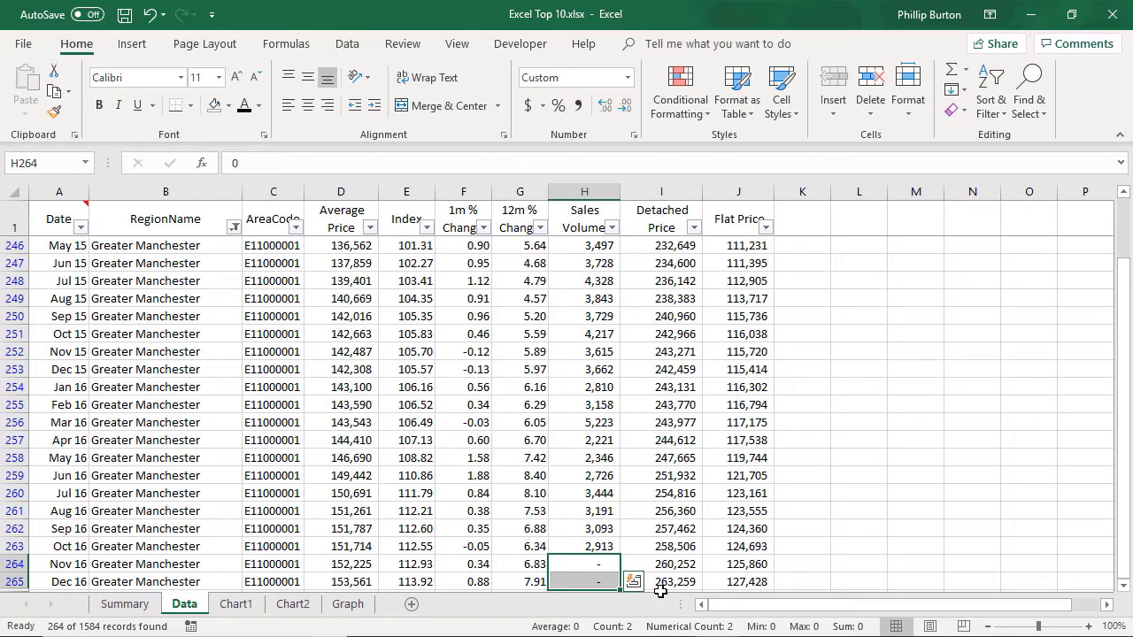
pyautogui.scroll(-5, 637, 519)
pyautogui.click(258, 351)
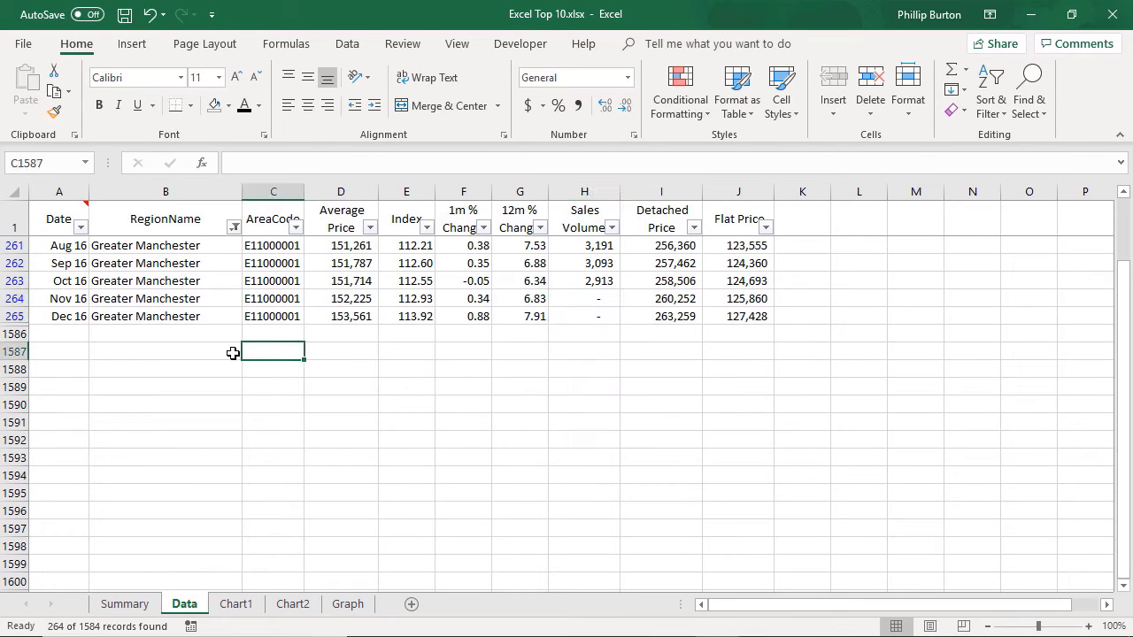
pyautogui.click(232, 351)
pyautogui.click(991, 99)
pyautogui.click(1013, 225)
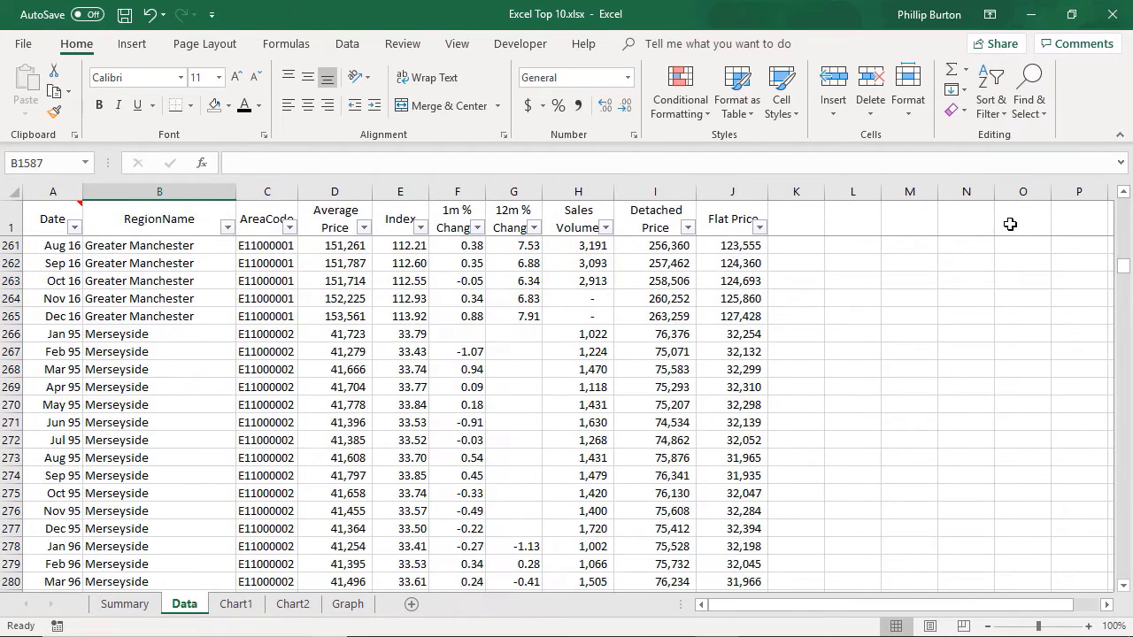
# Step: Enter the label SUMIF in cell C1587 below the data
pyautogui.press('Down')
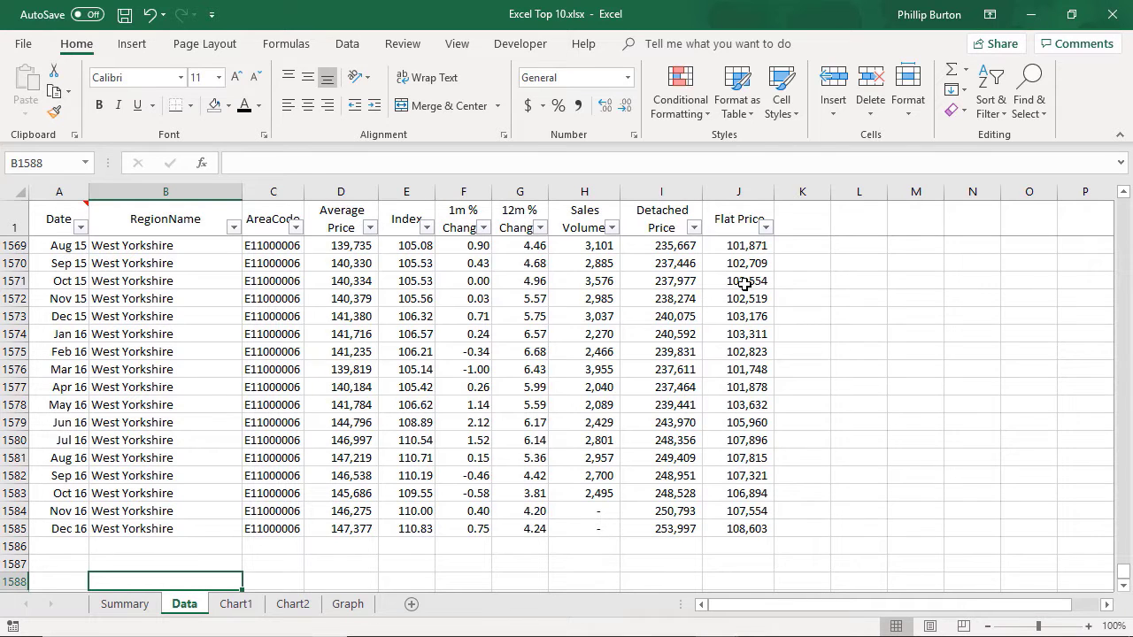
pyautogui.press('Up')
pyautogui.press('Right')
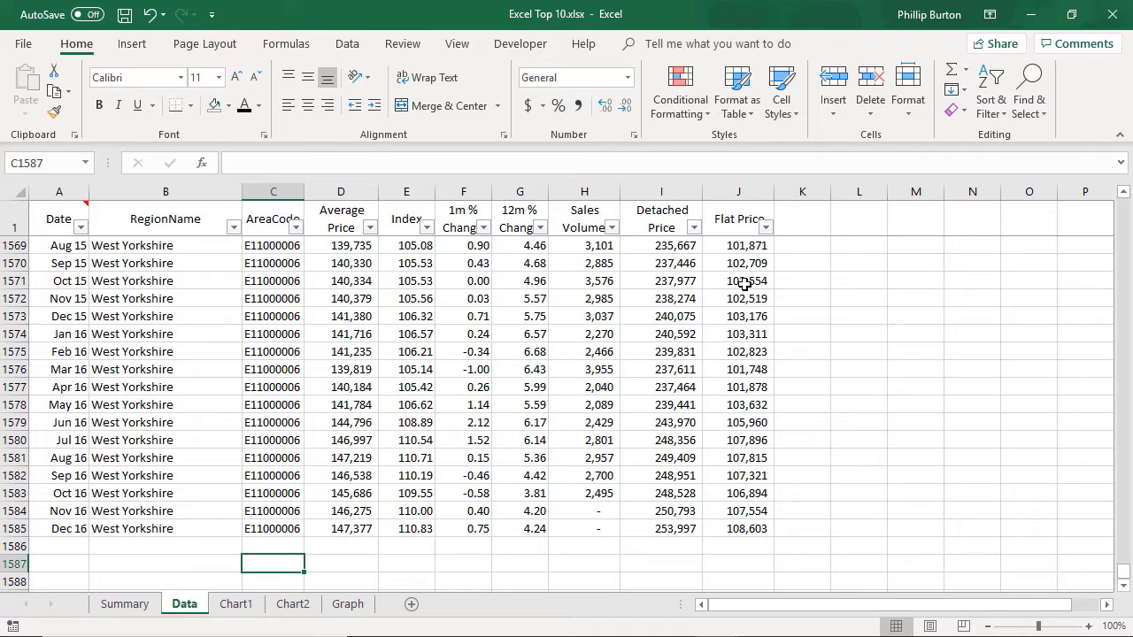
pyautogui.write('si<')
pyautogui.write('sum')
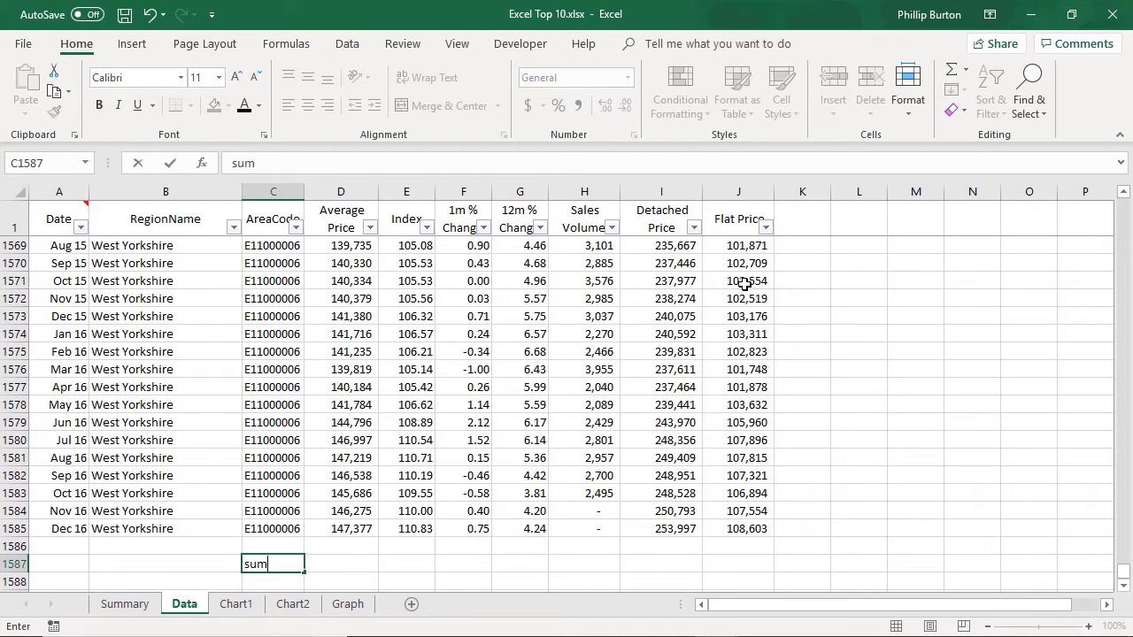
pyautogui.write('SUMIF')
pyautogui.press('Return')
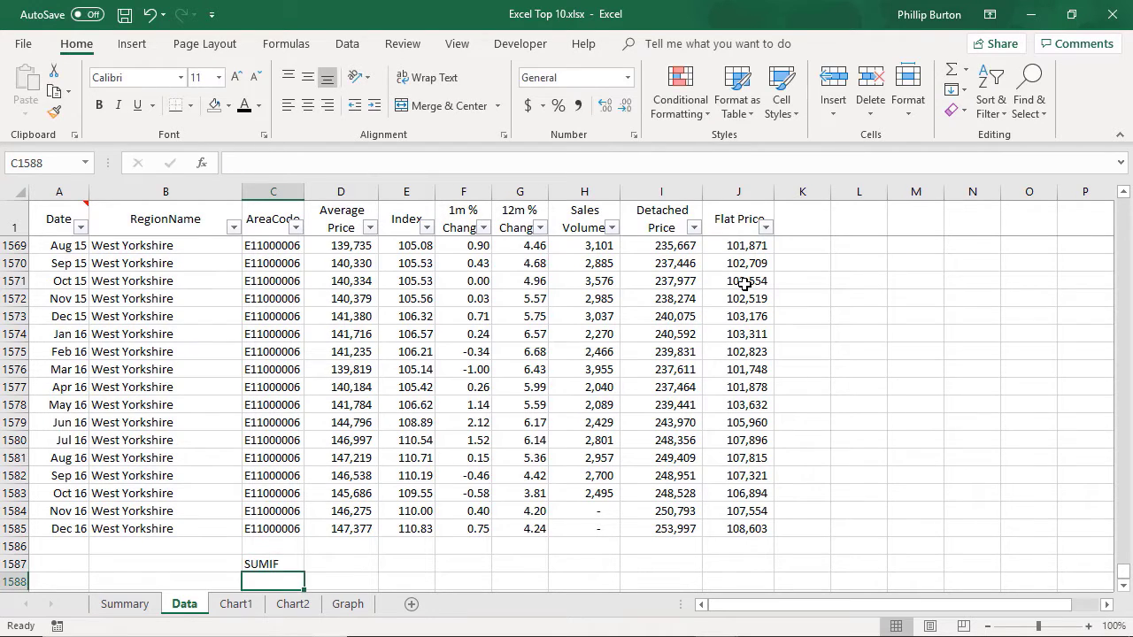
# Step: Start a SUMIF formula in C1588 with the region names B2:B1585 as its range
pyautogui.write('=SUMIF(')
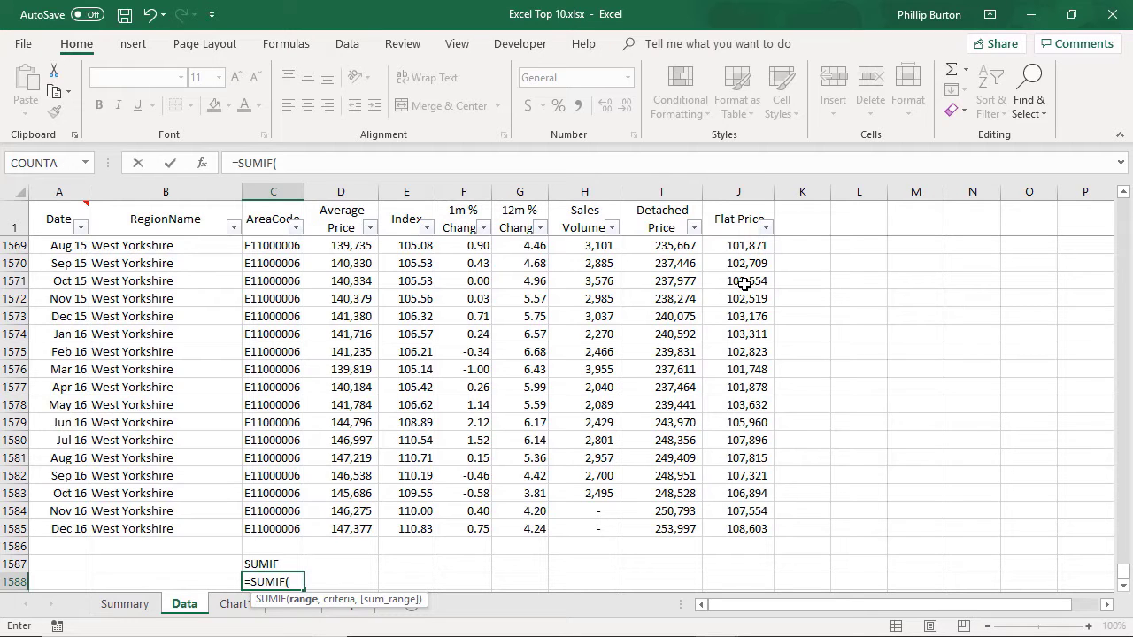
pyautogui.moveTo(1128, 564); pyautogui.dragTo(1128, 168)
pyautogui.click(158, 246)
pyautogui.keyDown('shift'); pyautogui.click(151, 546); pyautogui.keyUp('shift')
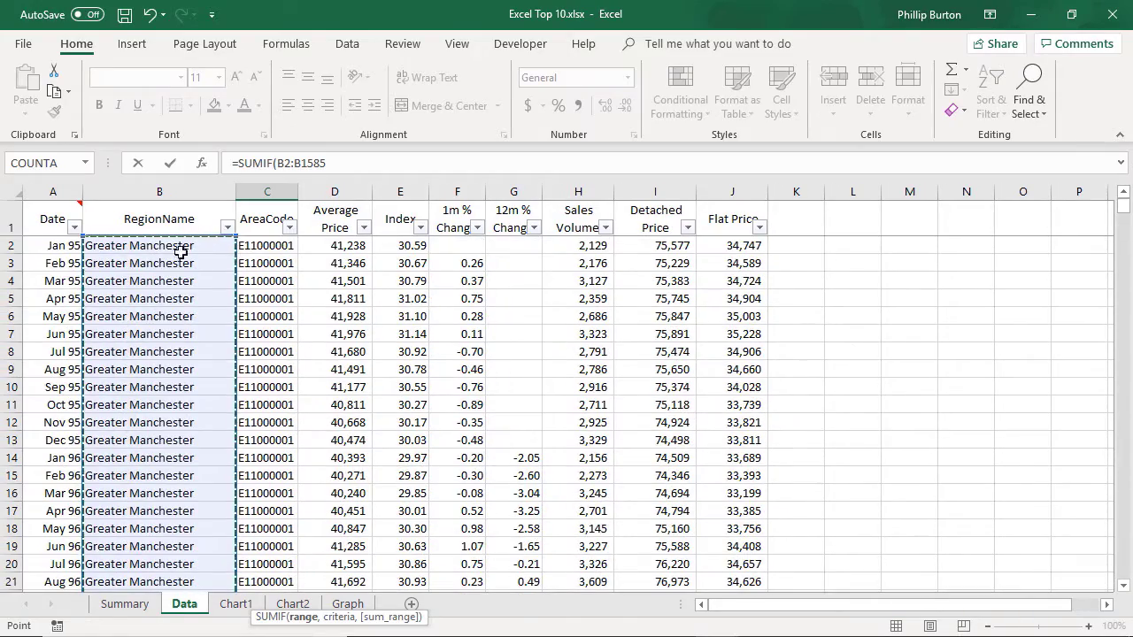
pyautogui.moveTo(1125, 217); pyautogui.dragTo(1125, 570)
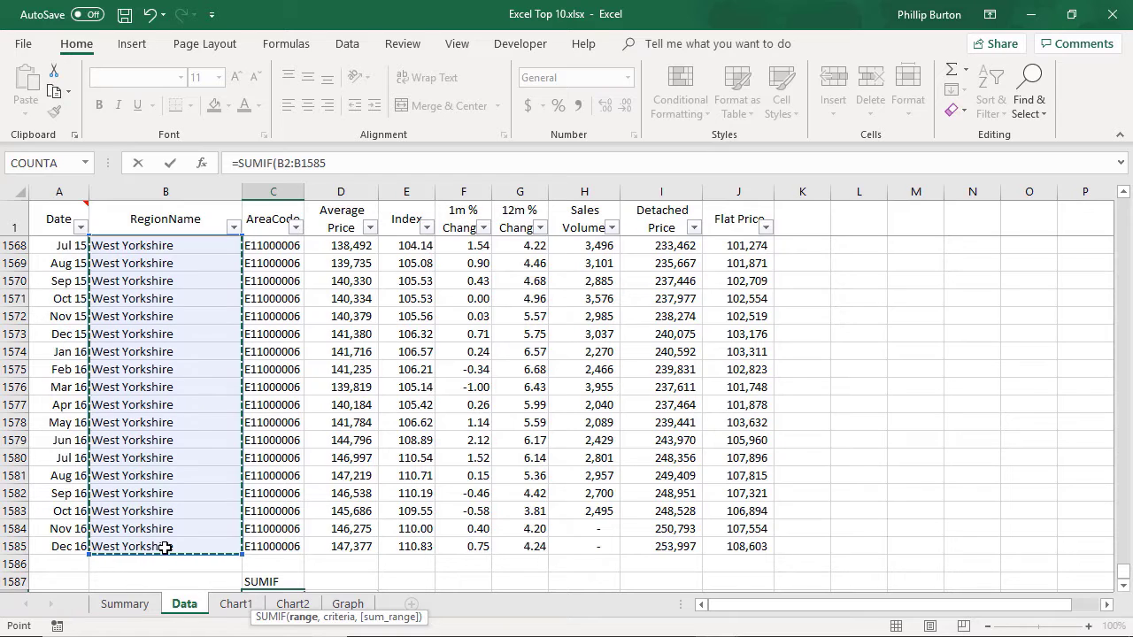
pyautogui.click(351, 161)
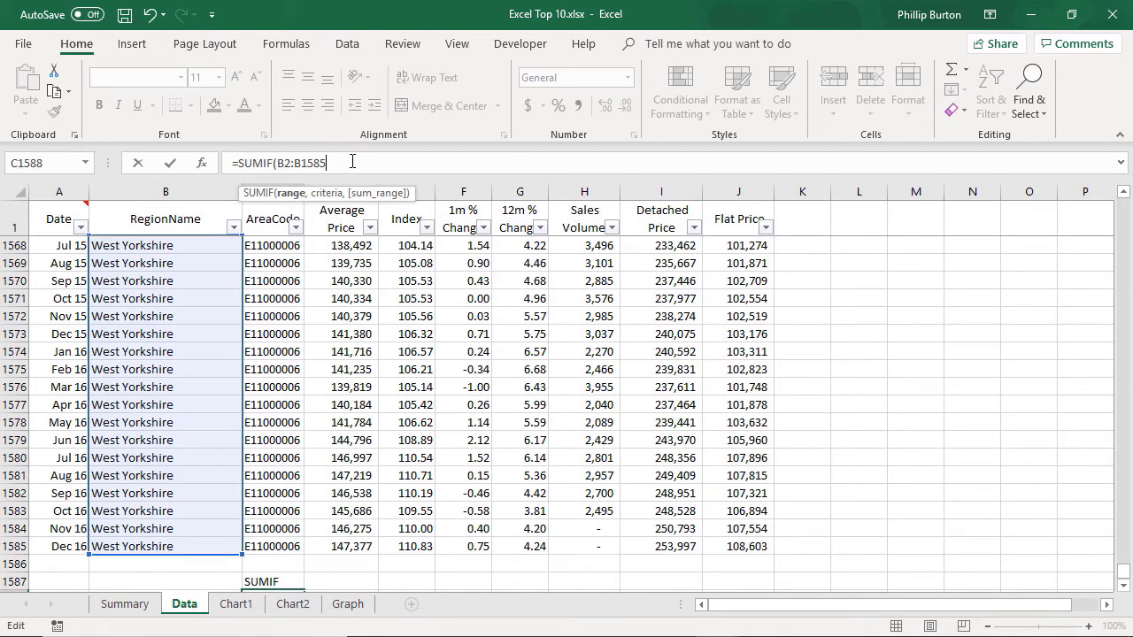
# Step: Add "Greater Manchester" as the criteria of the SUMIF formula
pyautogui.write(',"gREA')
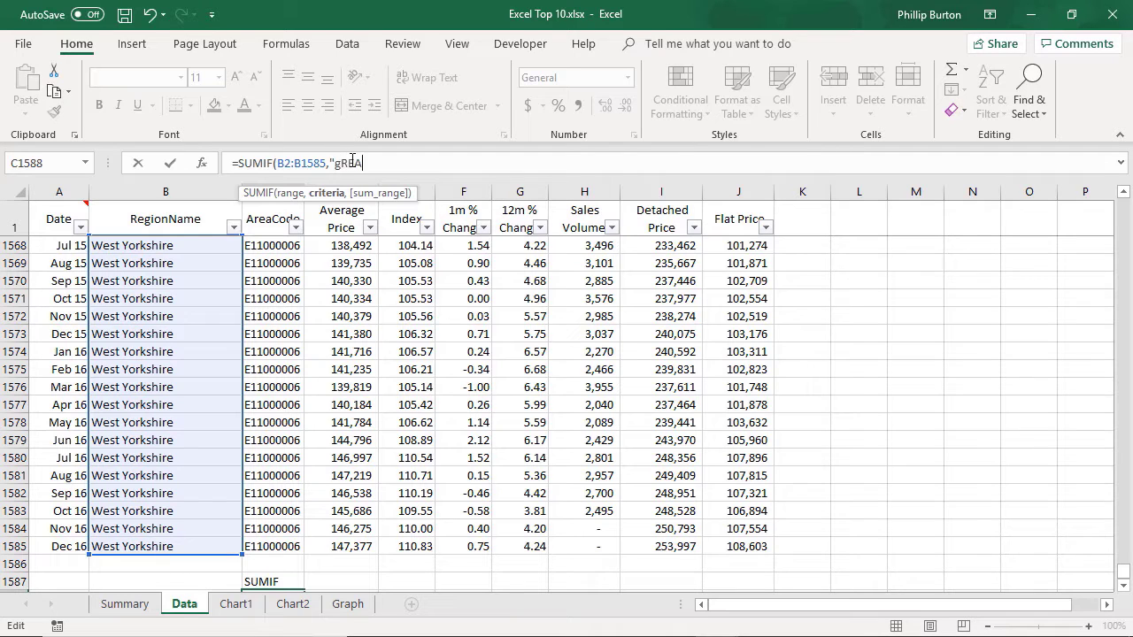
pyautogui.press('BackSpace')
pyautogui.press('BackSpace')
pyautogui.write('"Greater Manc')
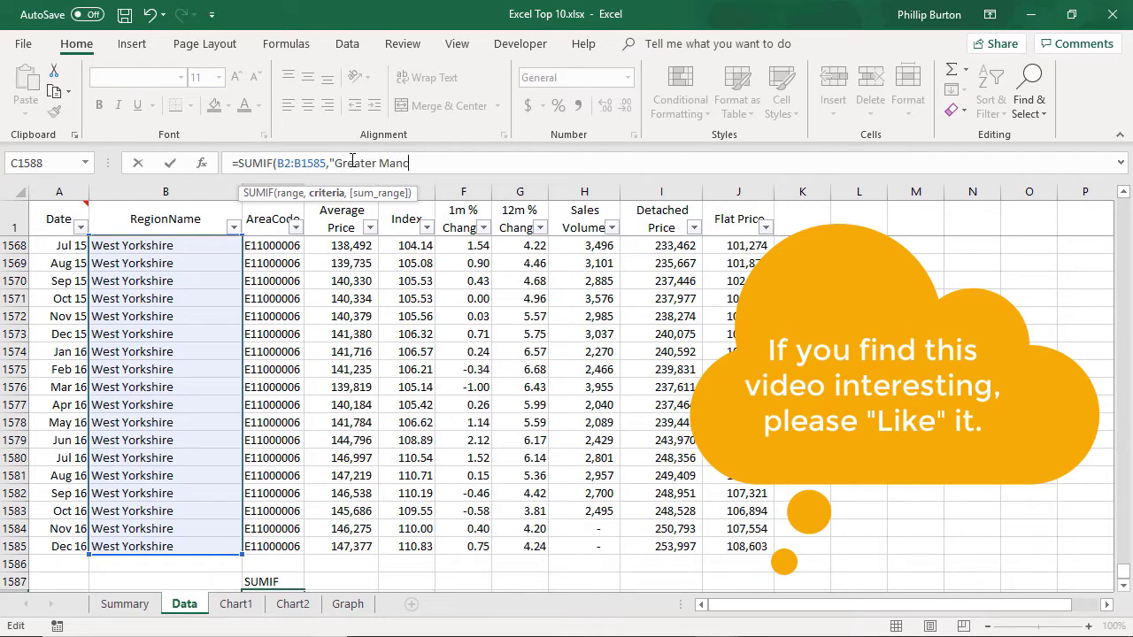
pyautogui.write('hester",')
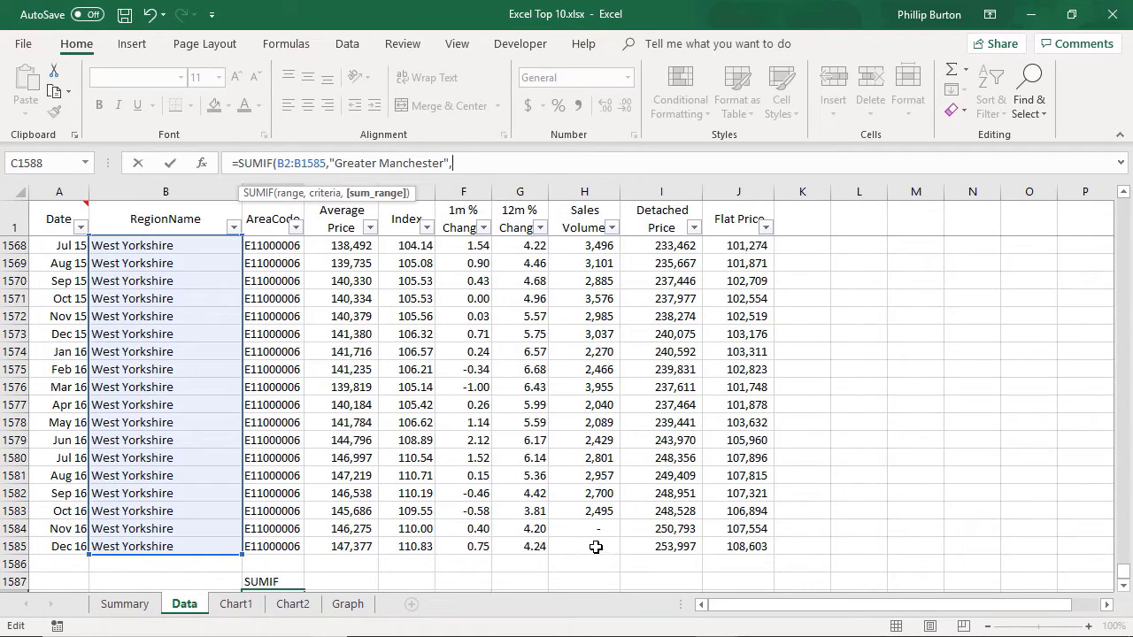
# Step: Set the sum range to the Sales Volume cells H2:H1585, complete the SUMIF formula and review its result in C1588
pyautogui.click(588, 223)
pyautogui.press('Down')
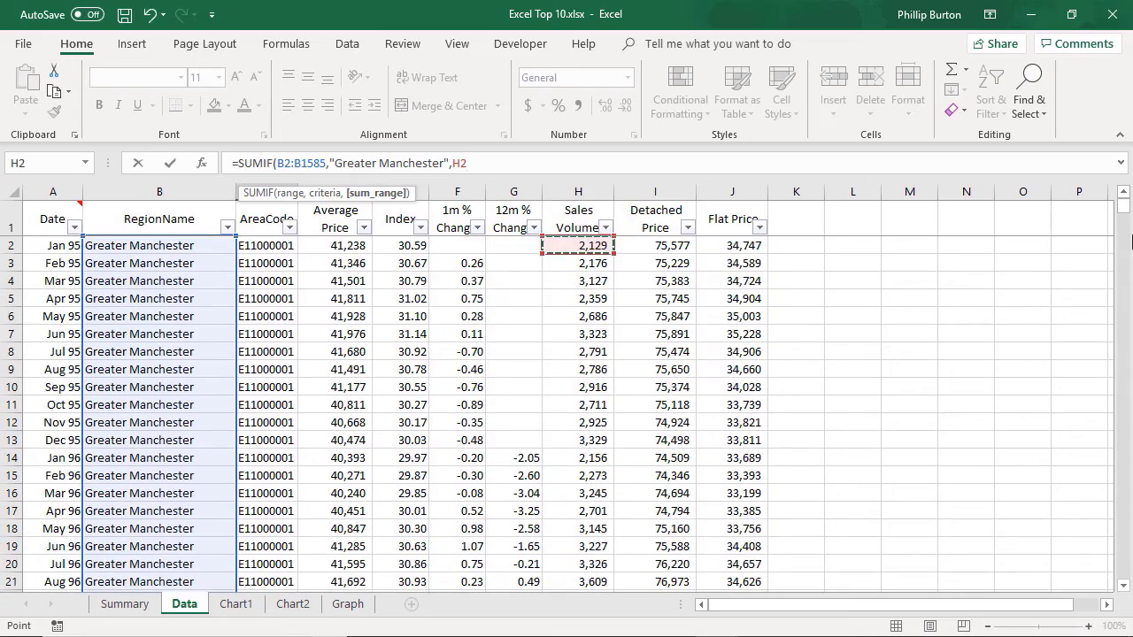
pyautogui.moveTo(1126, 215); pyautogui.dragTo(1127, 215)
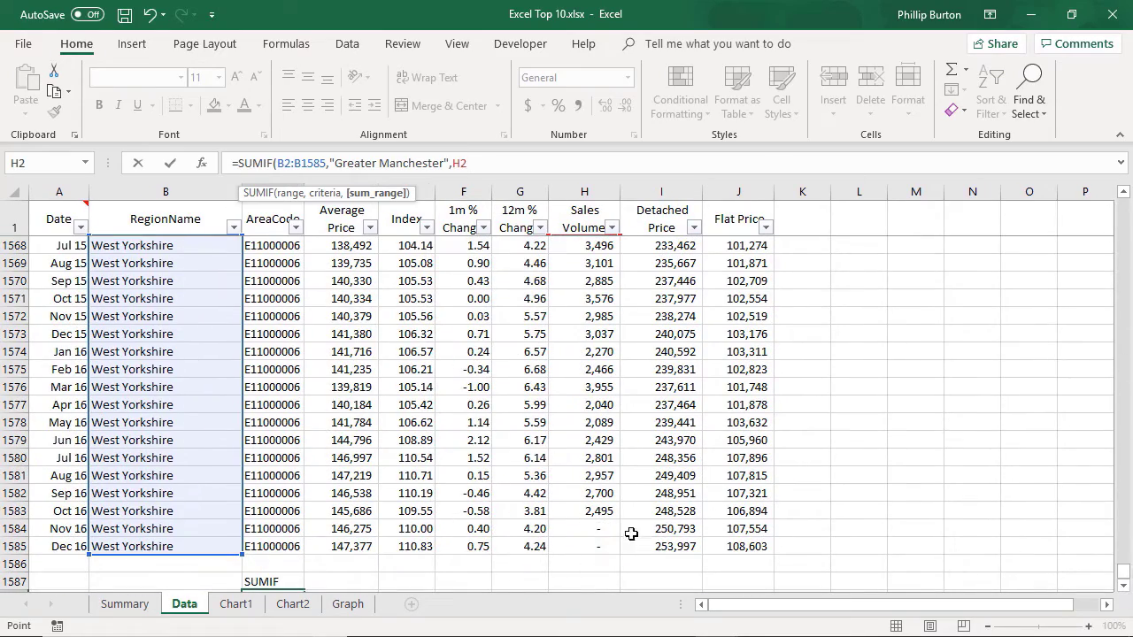
pyautogui.keyDown('shift'); pyautogui.click(600, 546); pyautogui.keyUp('shift')
pyautogui.write(')')
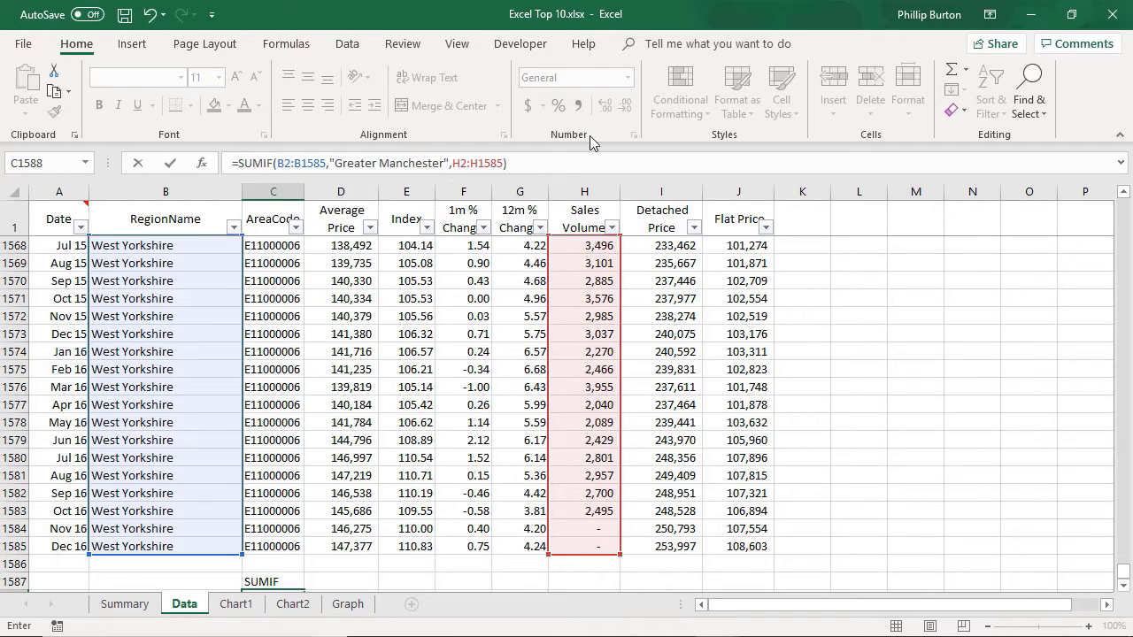
pyautogui.press('Return')
pyautogui.press('Down')
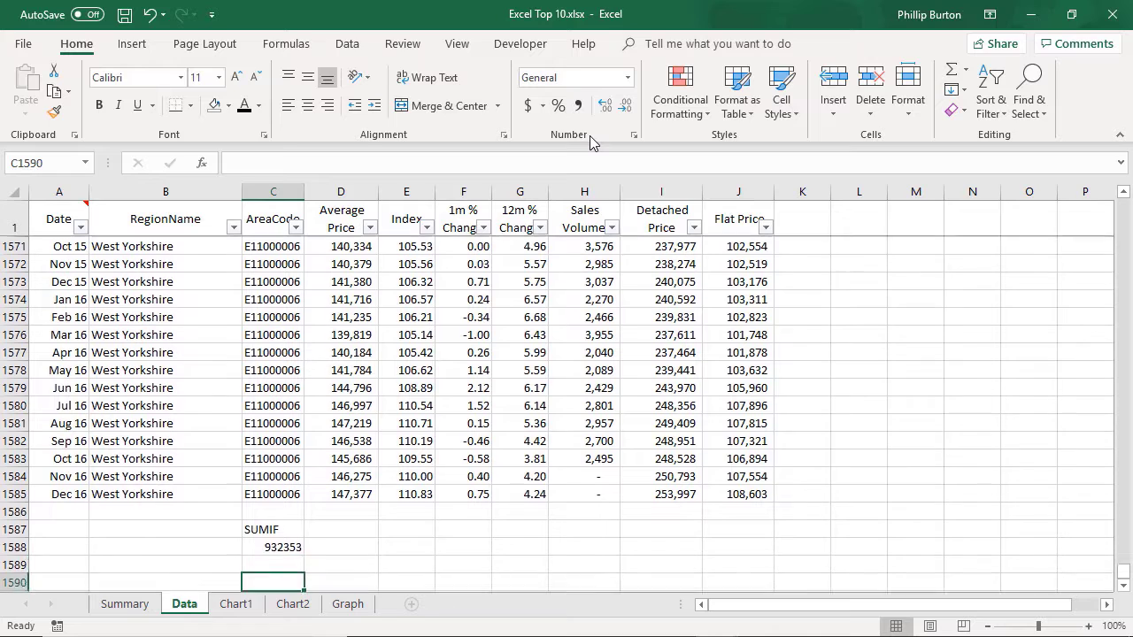
pyautogui.press('Up')
pyautogui.press('Up')
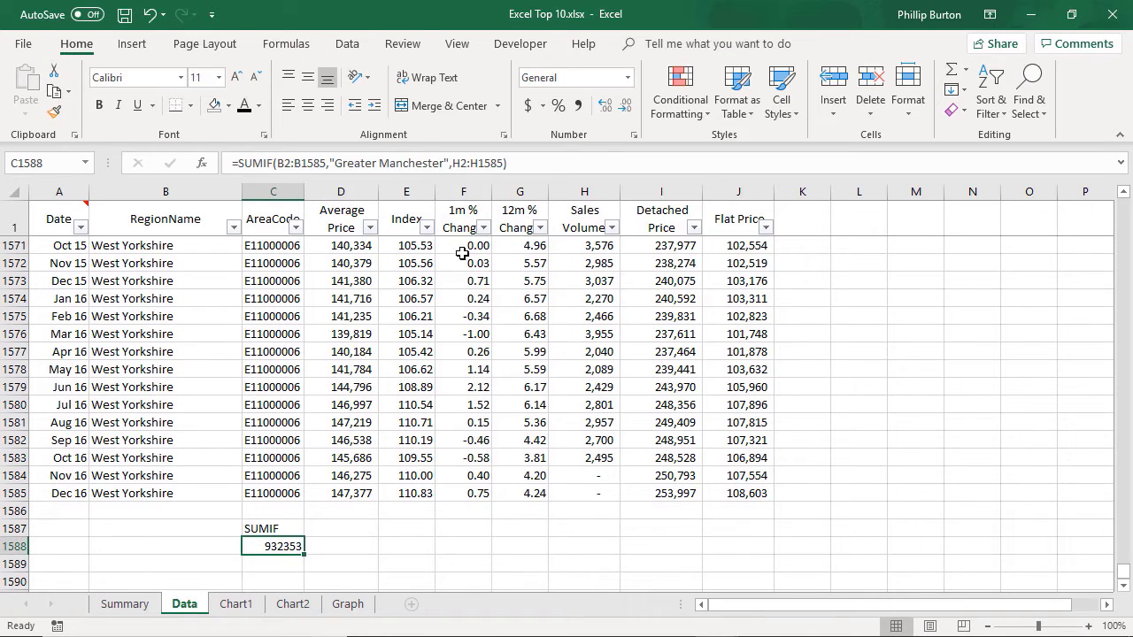
# Step: Set the Nov 16 West Yorkshire sales volume in H1584 to 100000 and check the SUMIF result in C1588
pyautogui.click(594, 471)
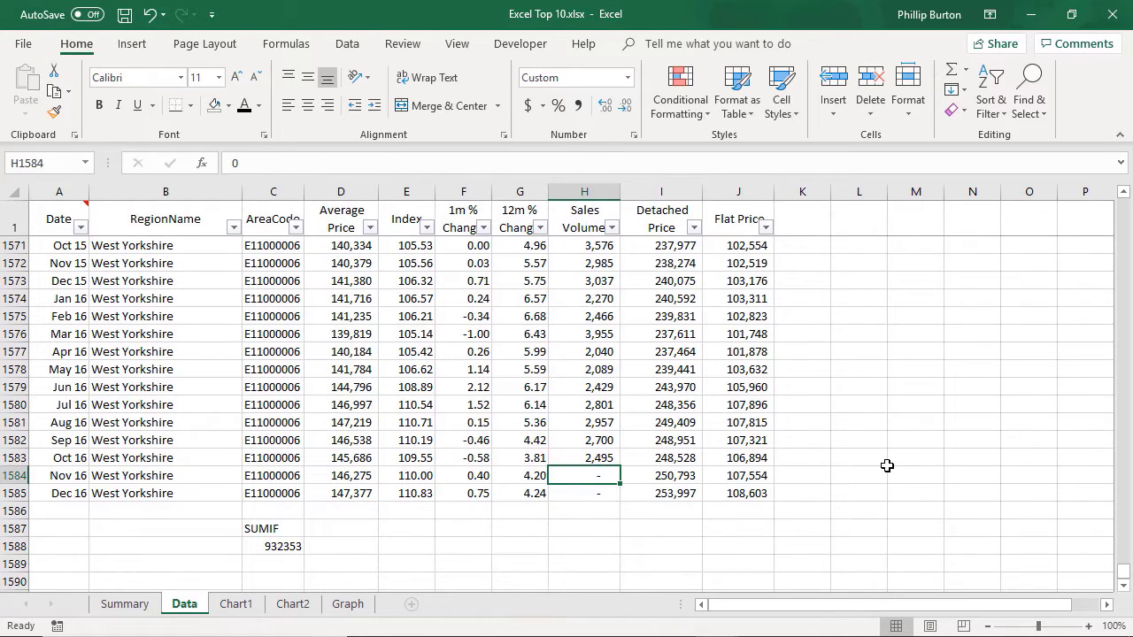
pyautogui.write('100000')
pyautogui.press('Return')
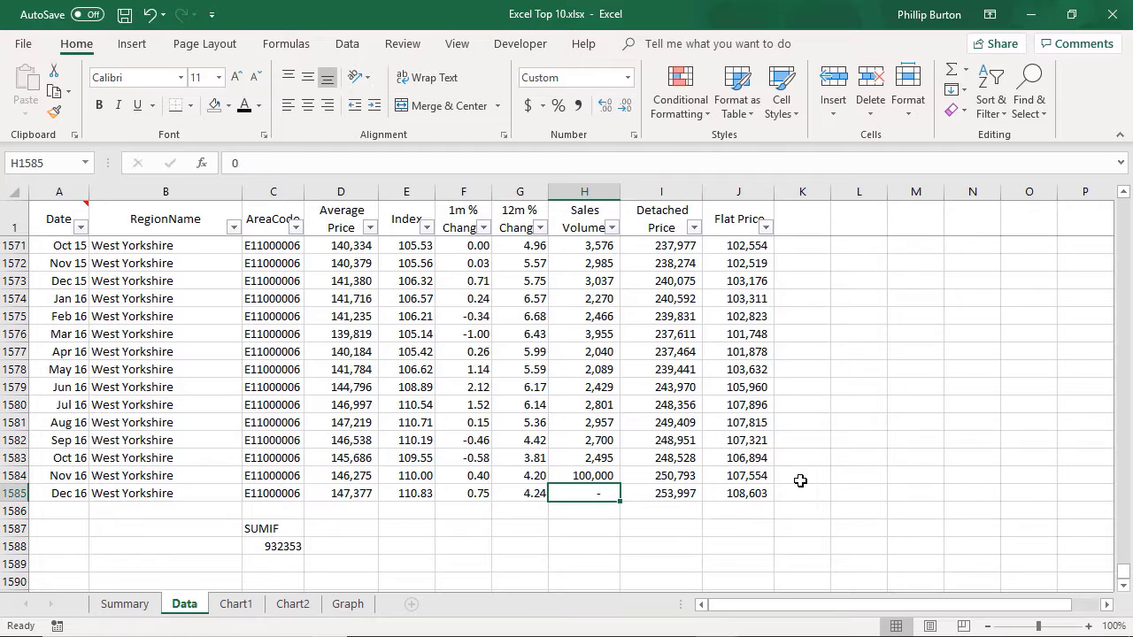
pyautogui.click(266, 547)
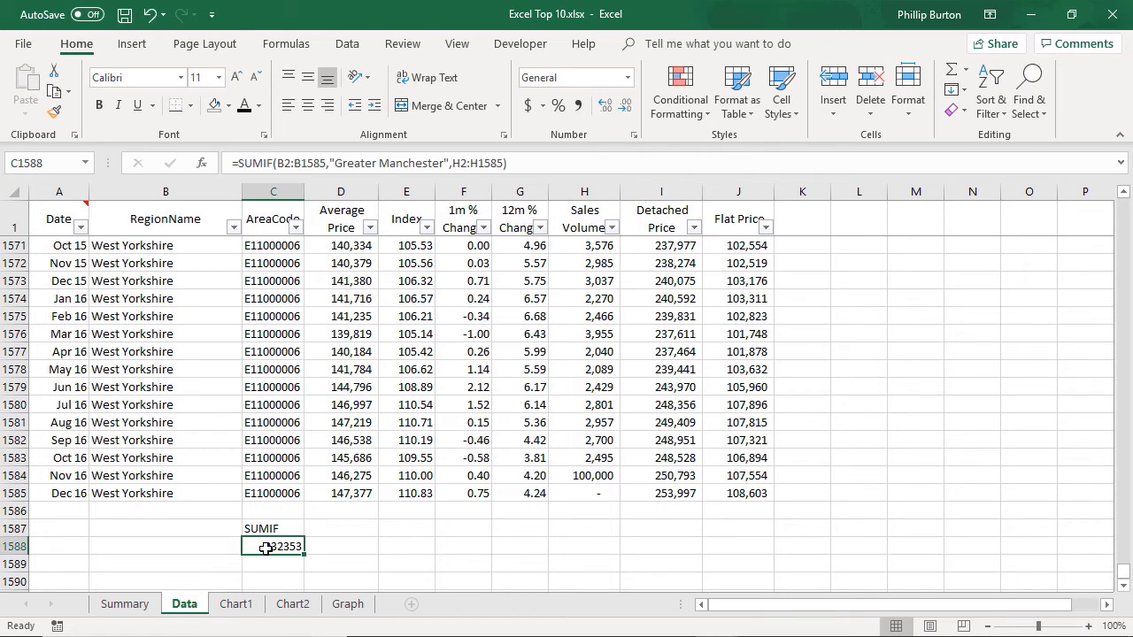
# Step: Change the Nov 16 region name in B1584 to Greater Manchester and check the SUMIF result in C1588
pyautogui.click(158, 478)
pyautogui.write('Great')
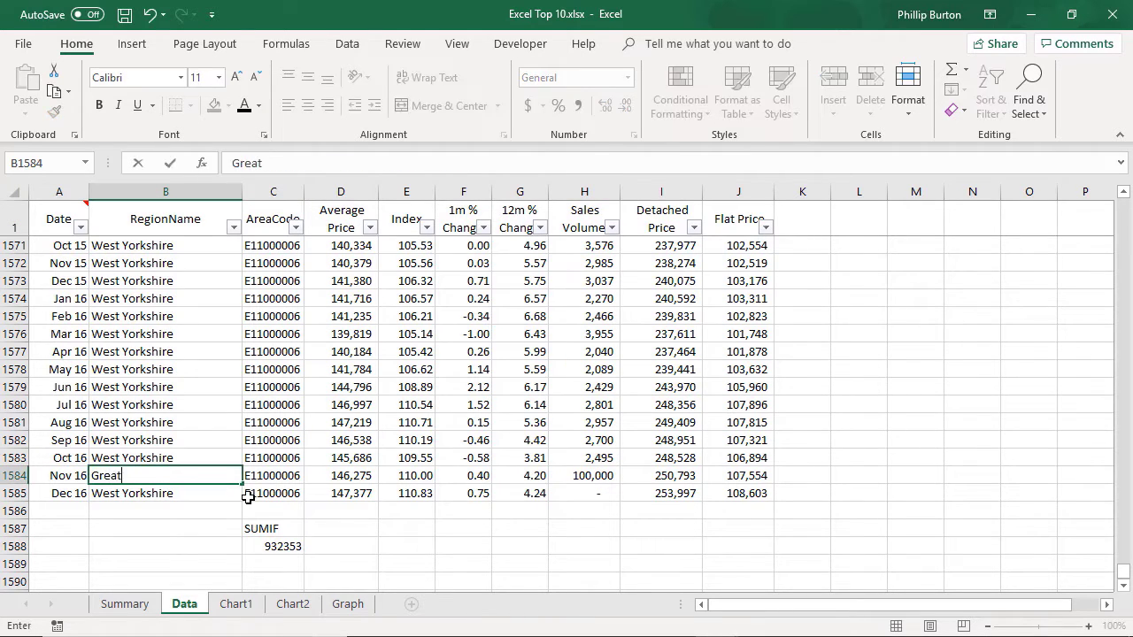
pyautogui.write('er Manchjest')
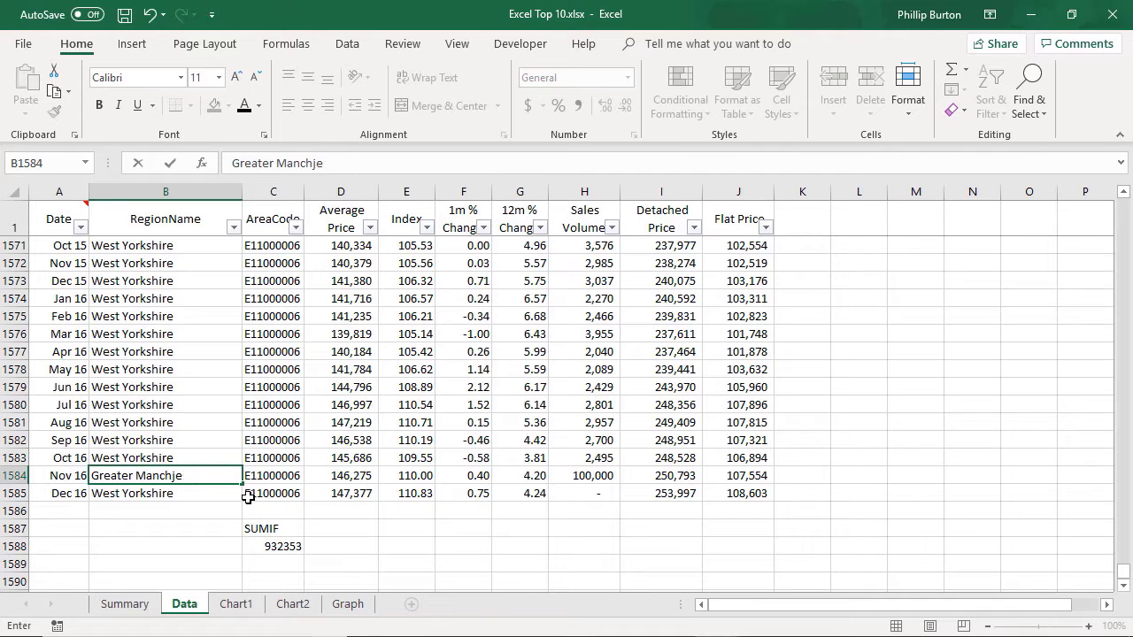
pyautogui.press('BackSpace')
pyautogui.press('BackSpace')
pyautogui.write('ester')
pyautogui.press('Return')
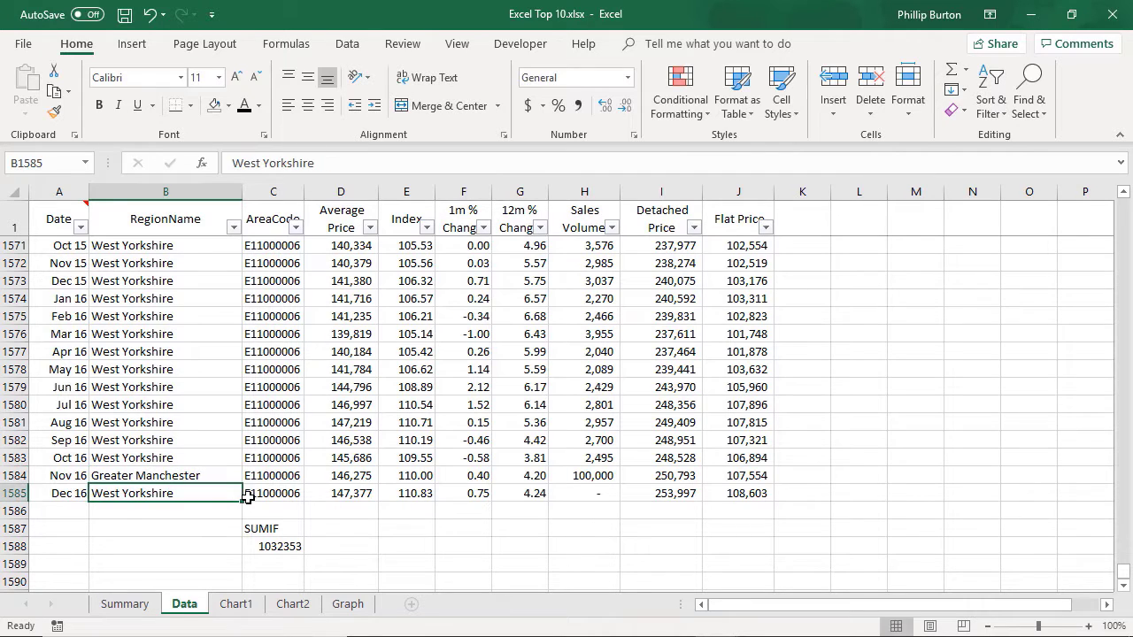
pyautogui.click(273, 548)
# Step: Set the Nov 16 sales volume in H1584 to 20000 to test the SUMIF formula
pyautogui.click(609, 475)
pyautogui.write('20000')
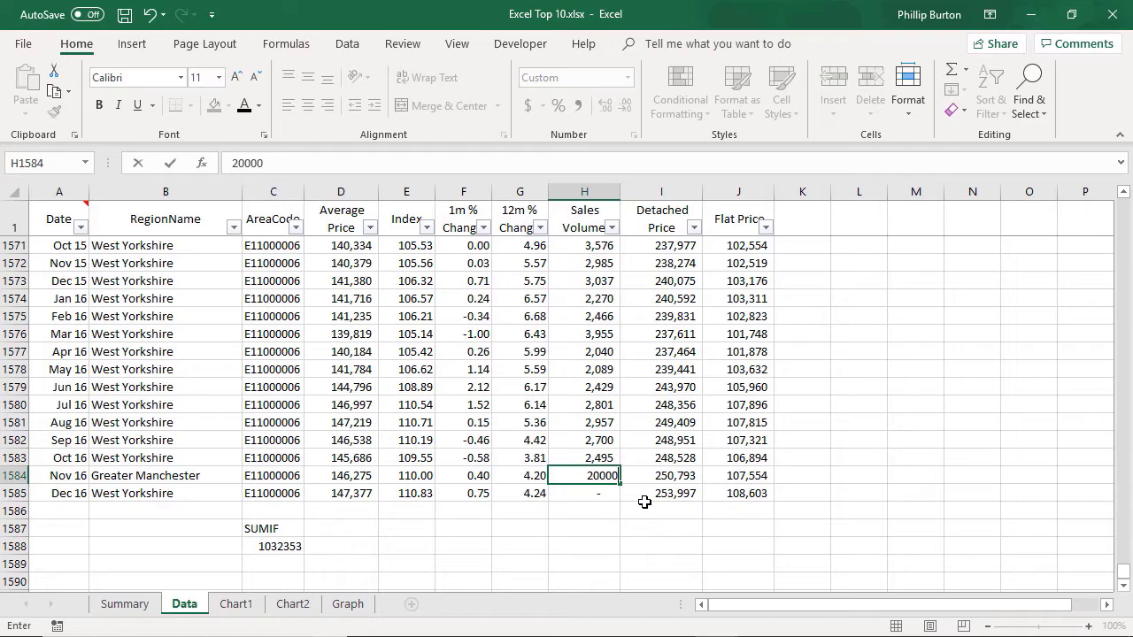
pyautogui.press('Return')
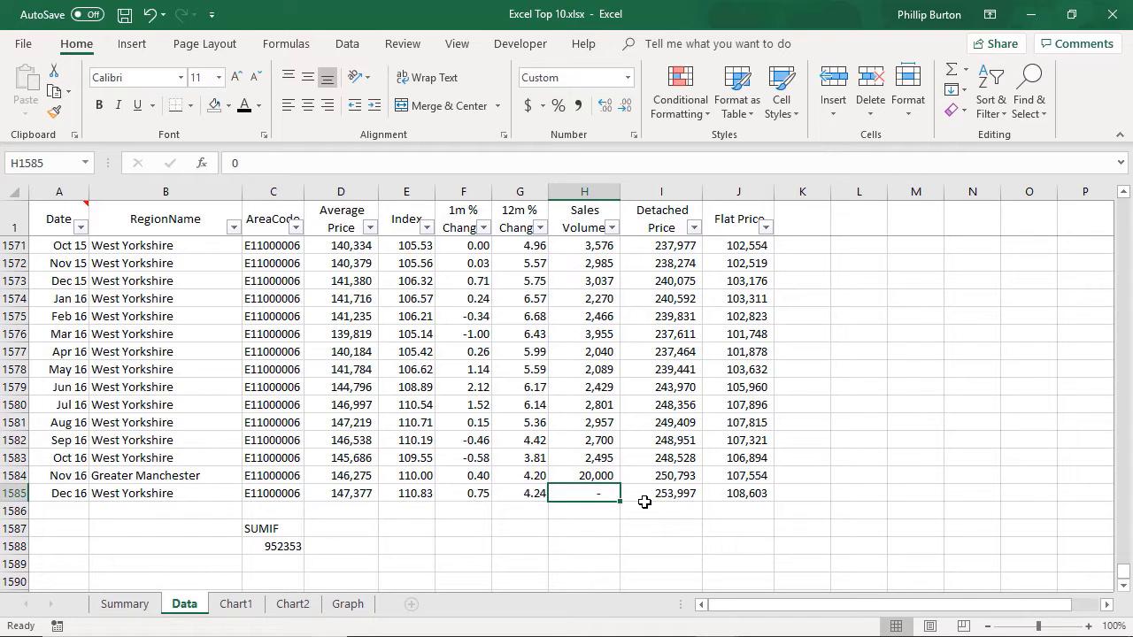
# Step: Set the Nov 16 sales volume in H1584 to 0
pyautogui.press('Up')
pyautogui.write('0')
pyautogui.press('Return')
# Step: Restore the Nov 16 region name in B1584 to West Yorkshire by copying it from B1583
pyautogui.press('Left')
pyautogui.press('Left')
pyautogui.press('Left')
pyautogui.press('Left')
pyautogui.press('Left')
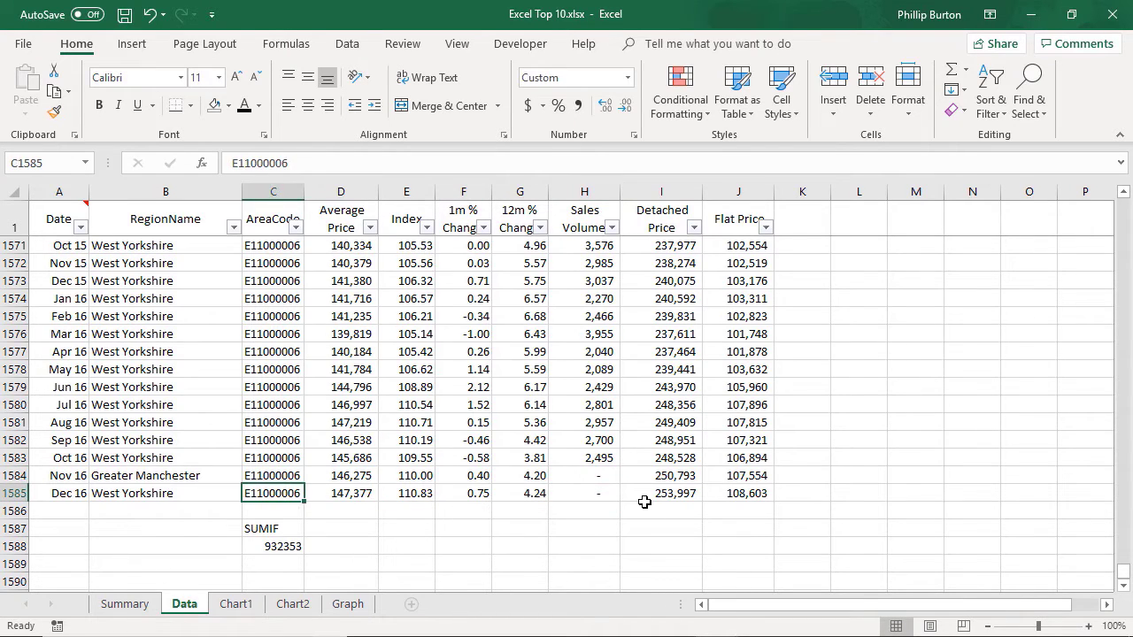
pyautogui.press('Up')
pyautogui.press('Left')
pyautogui.press('Up')
pyautogui.hotkey('ctrl', 'c')
pyautogui.press('Down')
pyautogui.hotkey('ctrl', 'v')
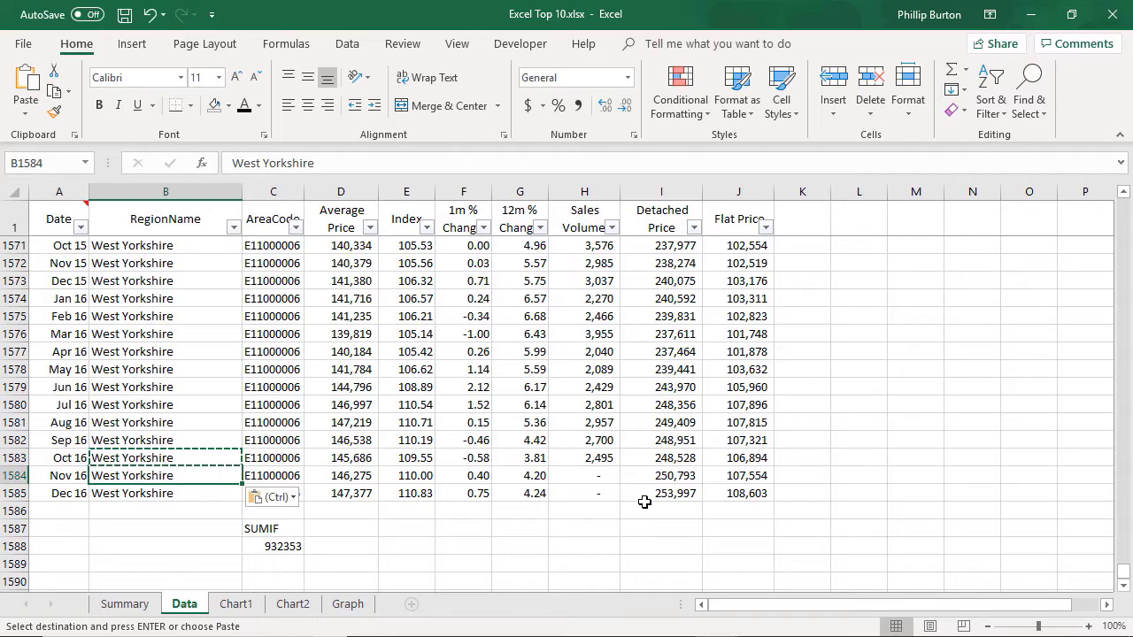
# Step: Add the heading AVERAGEIF in D1587, beside the SUMIF heading
pyautogui.moveTo(292, 531); pyautogui.dragTo(293, 543)
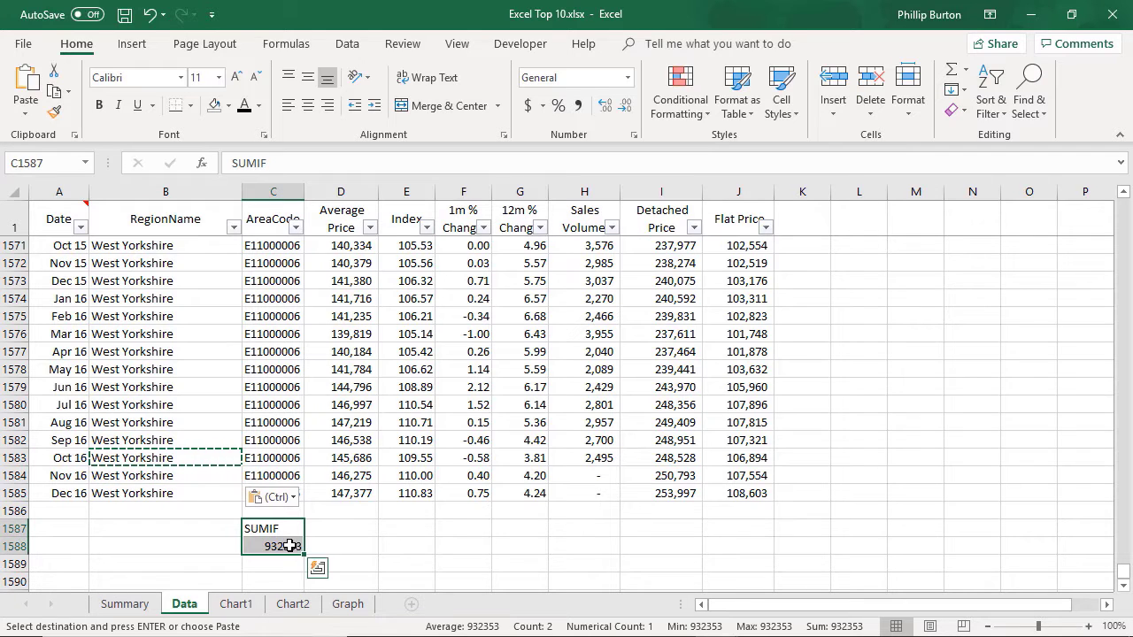
pyautogui.click(290, 527)
pyautogui.click(358, 531)
pyautogui.write('A')
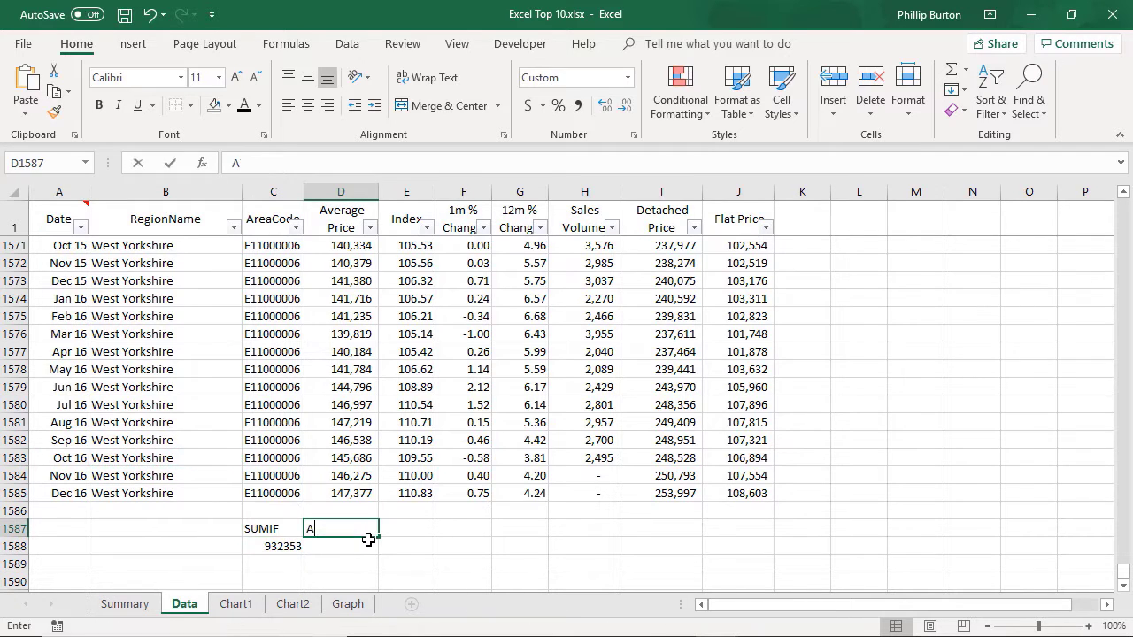
pyautogui.write('VERAGEIF')
pyautogui.press('Return')
# Step: Copy the SUMIF formula text from C1588 into D1588 and change its function to AVERAGEIF, keeping the same ranges and criteria
pyautogui.press('Left')
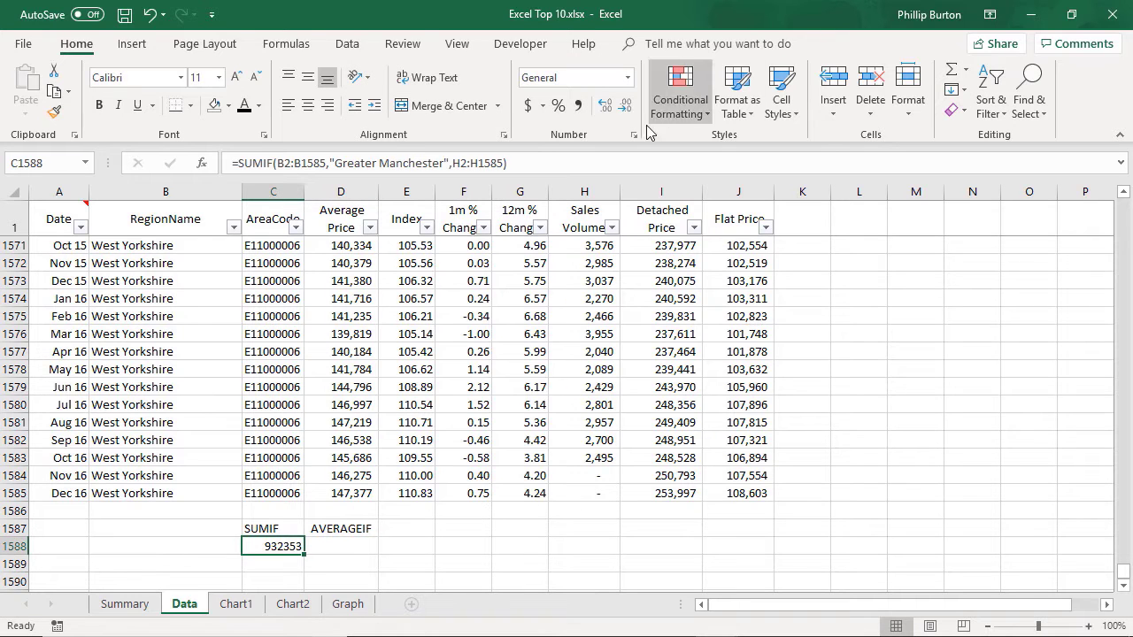
pyautogui.click(556, 161)
pyautogui.press('Escape')
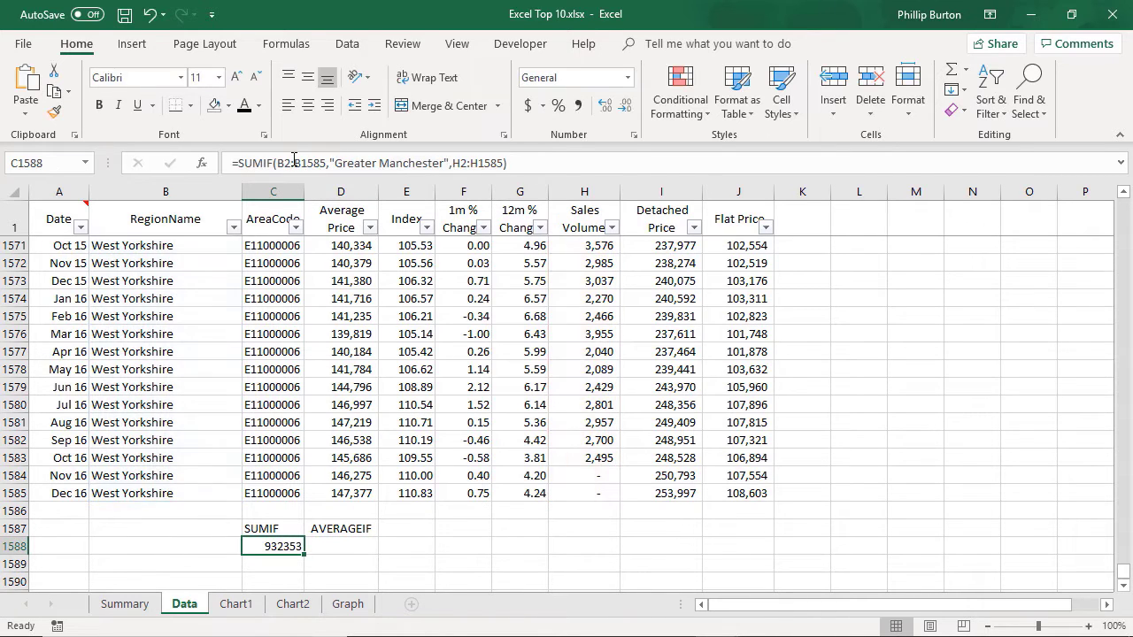
pyautogui.press('Right')
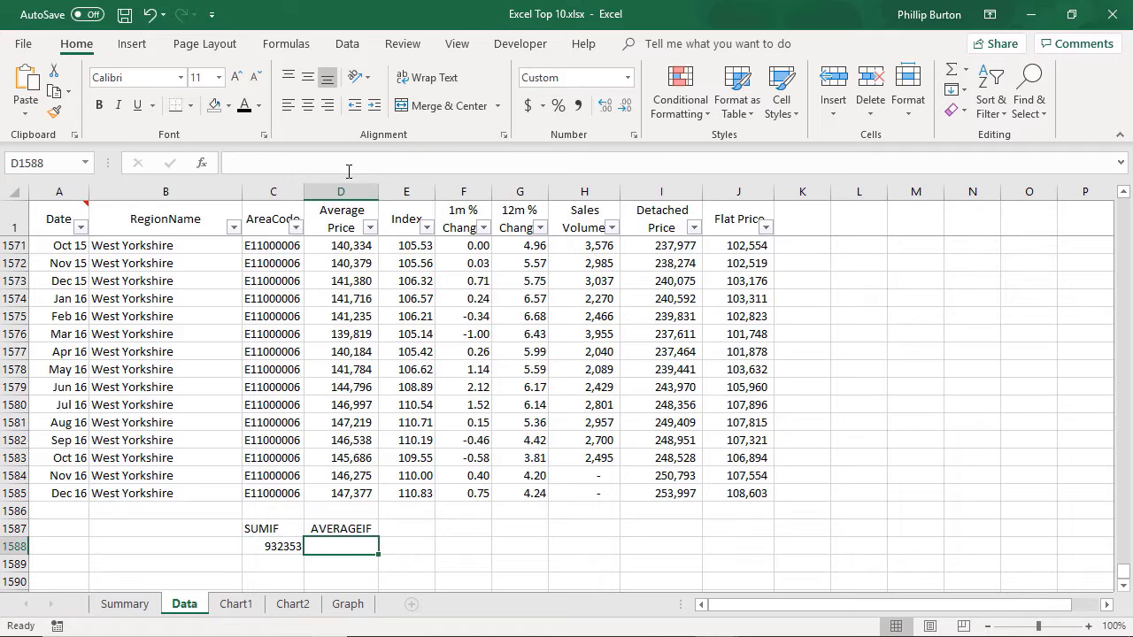
pyautogui.click(347, 170)
pyautogui.hotkey('ctrl', 'v')
pyautogui.moveTo(238, 163); pyautogui.dragTo(265, 163)
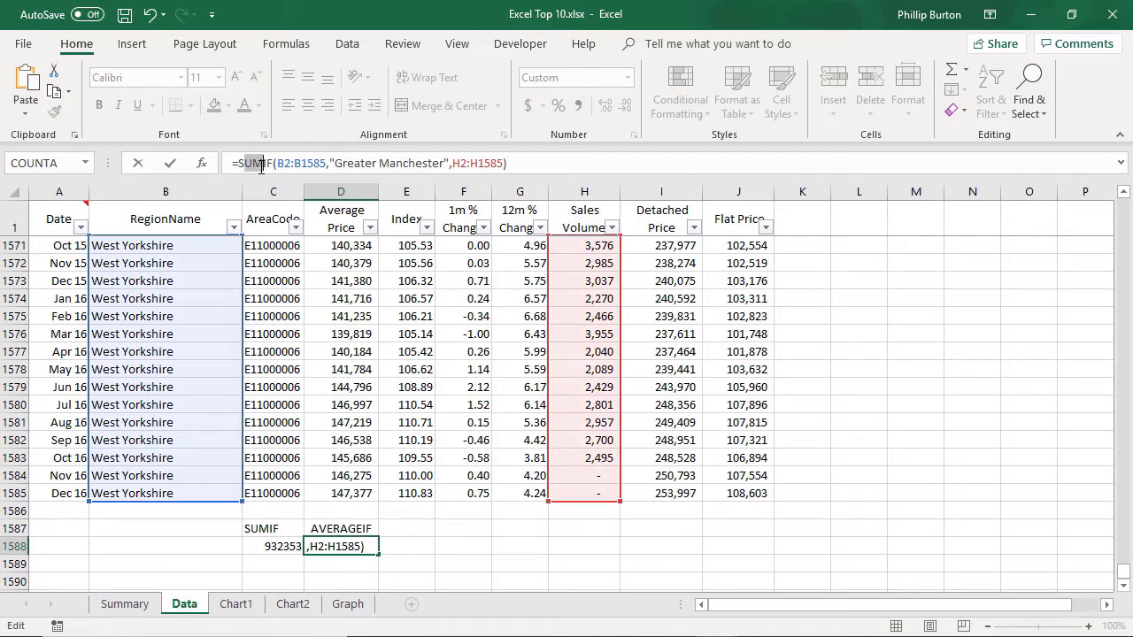
pyautogui.write('average')
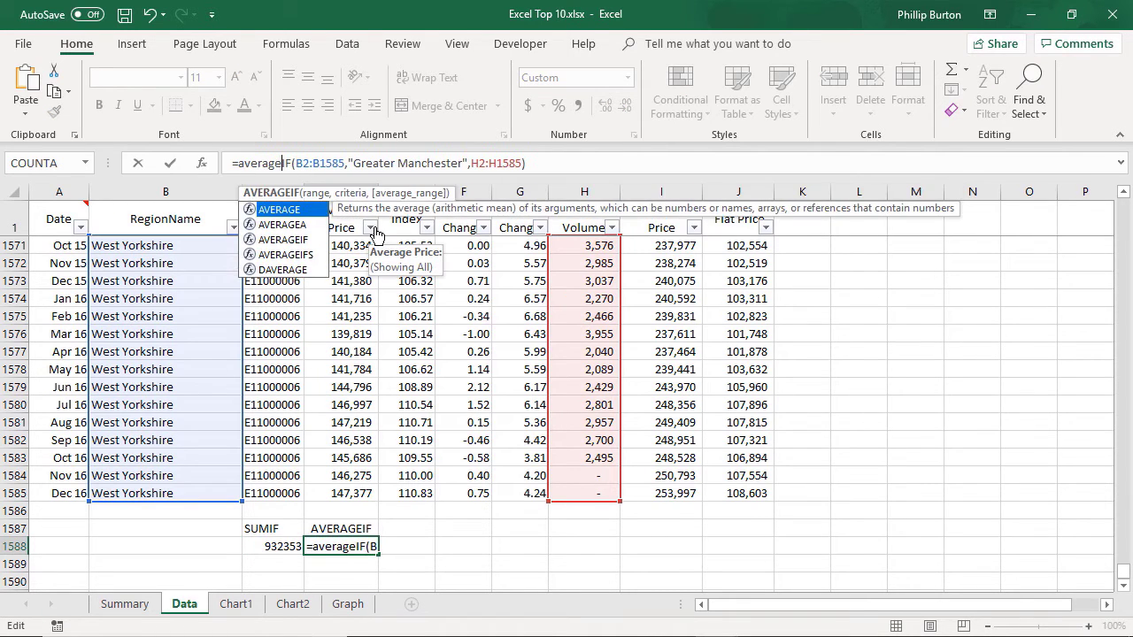
pyautogui.press('Return')
pyautogui.press('Up')
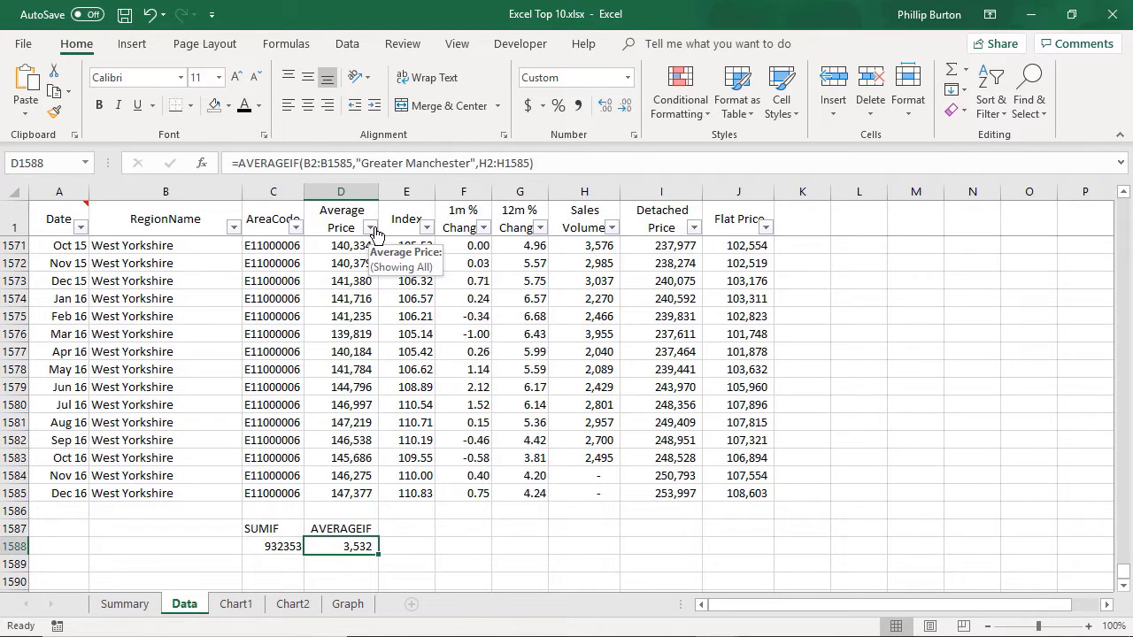
# Step: Add the heading COUNTIF in E1587, beside the AVERAGEIF heading
pyautogui.press('Right')
pyautogui.press('Up')
pyautogui.write('CPMTO')
pyautogui.press('BackSpace')
pyautogui.press('BackSpace')
pyautogui.press('BackSpace')
pyautogui.press('BackSpace')
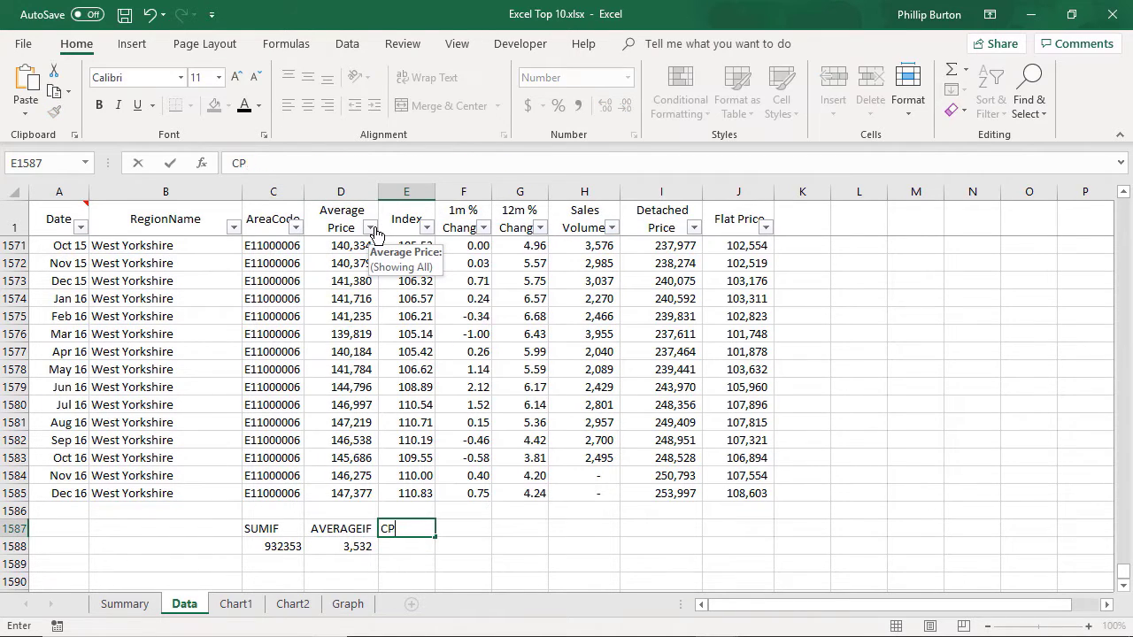
pyautogui.write('OUNTIF')
pyautogui.press('Return')
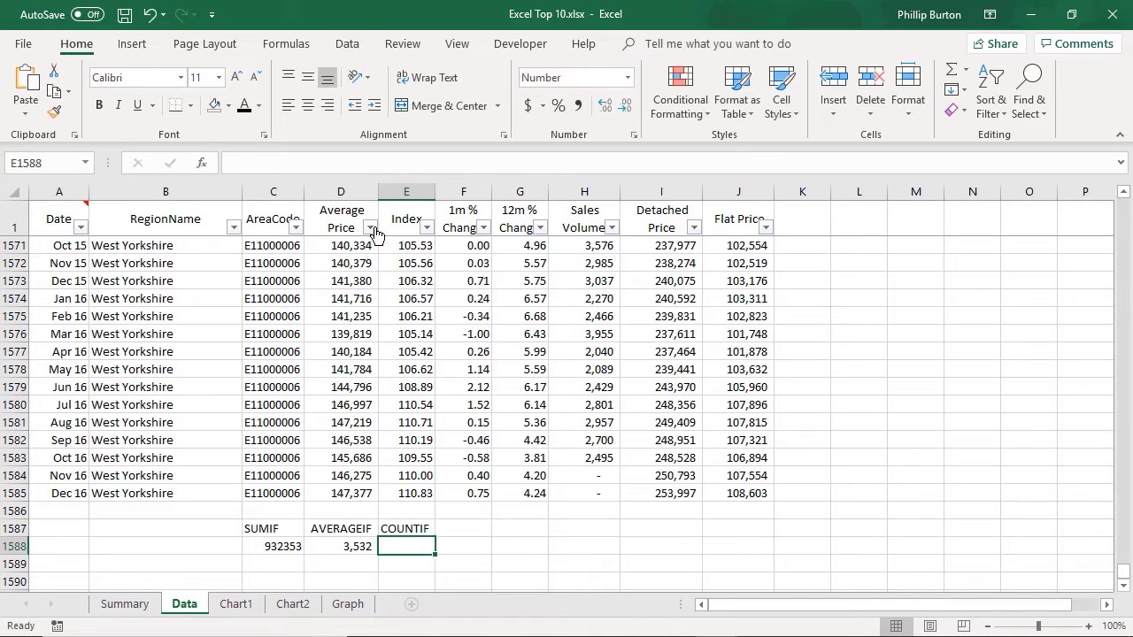
# Step: Copy the AVERAGEIF formula text from D1588 into E1588 and change its function to COUNTIF
pyautogui.press('Left')
pyautogui.press('Left')
pyautogui.press('Right')
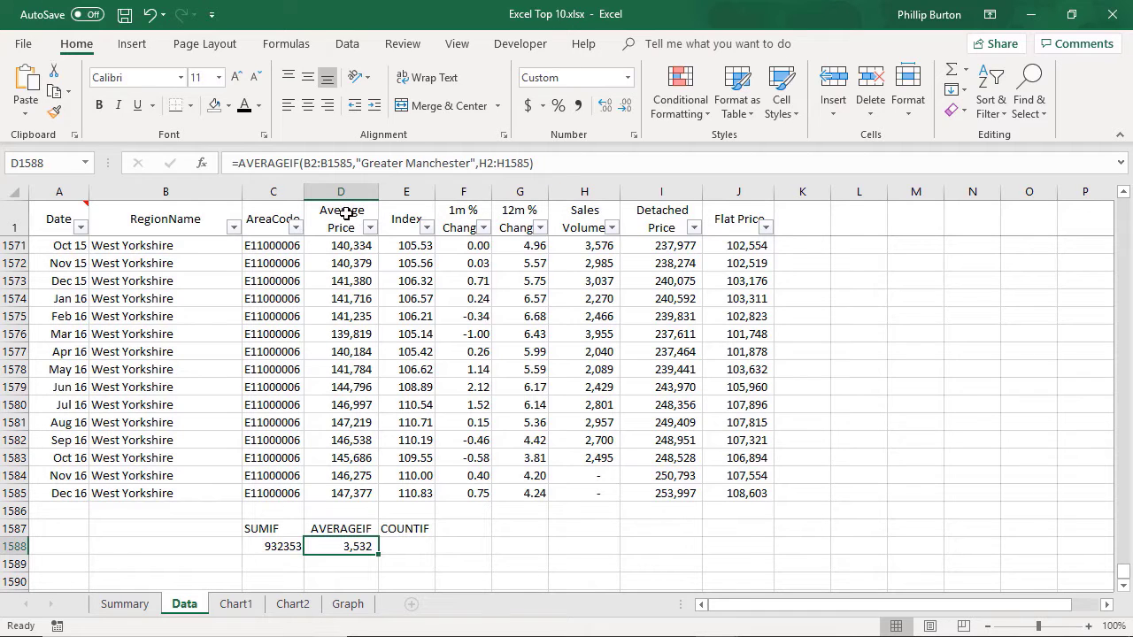
pyautogui.click(500, 163)
pyautogui.press('Escape')
pyautogui.press('Tab')
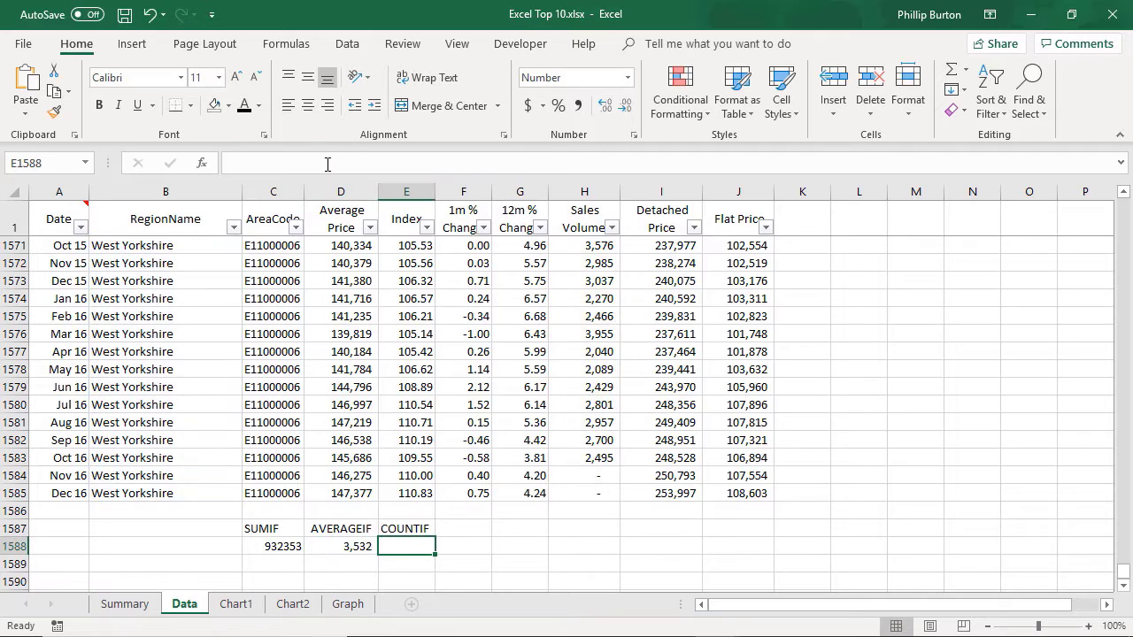
pyautogui.click(327, 163)
pyautogui.write('=AVERAGEIF(B2:B1585,"Greater Manchester",H2:H1585)')
pyautogui.moveTo(238, 163); pyautogui.dragTo(286, 166)
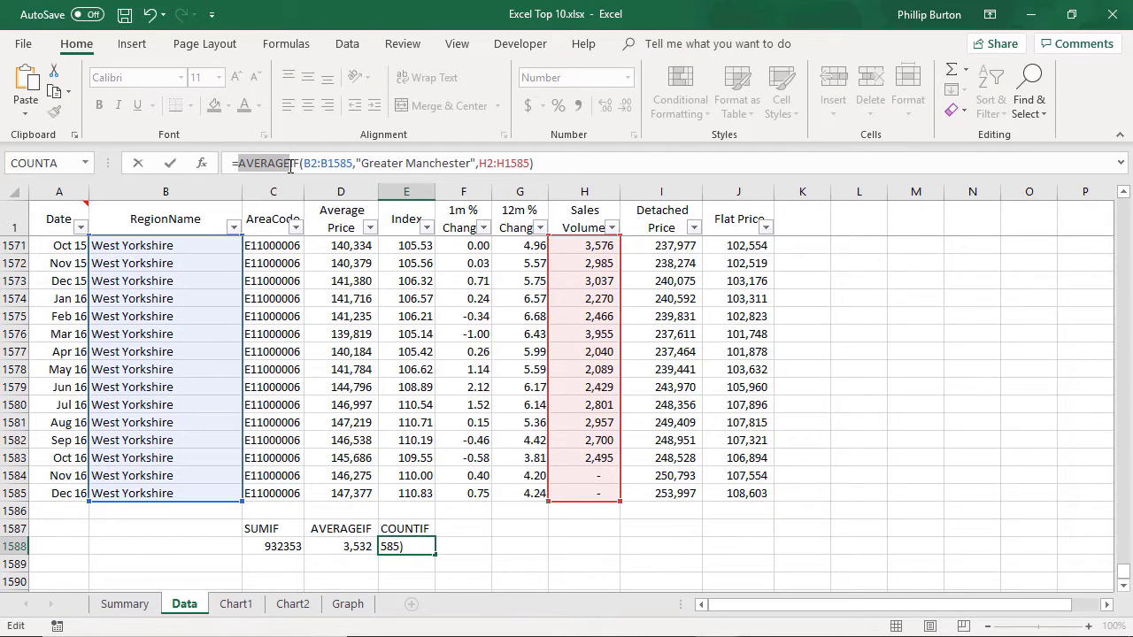
pyautogui.write('COUNT')
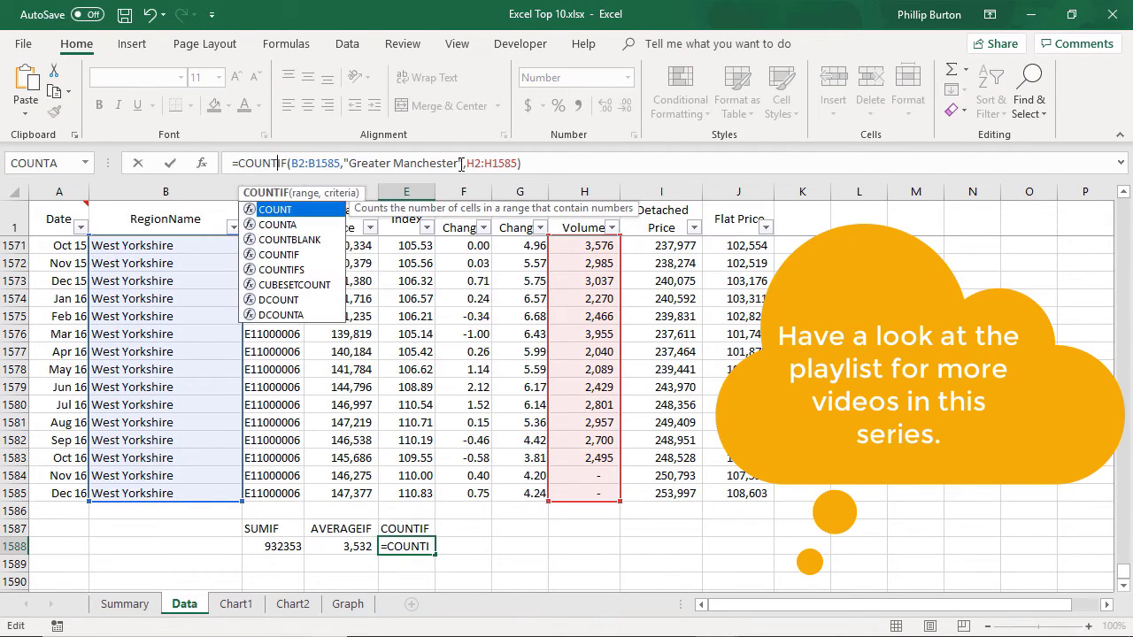
# Step: Remove the H2:H1585 argument from the COUNTIF formula in E1588 and complete the formula
pyautogui.click(462, 163)
pyautogui.moveTo(465, 163); pyautogui.dragTo(521, 162)
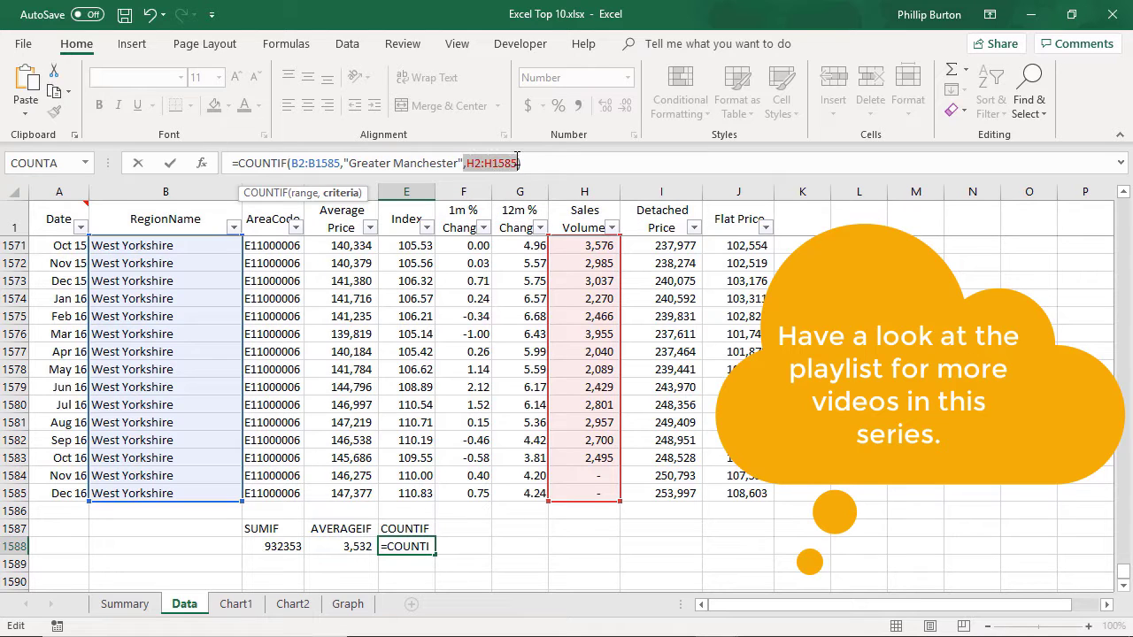
pyautogui.press('BackSpace')
pyautogui.press('Return')
pyautogui.press('Left')
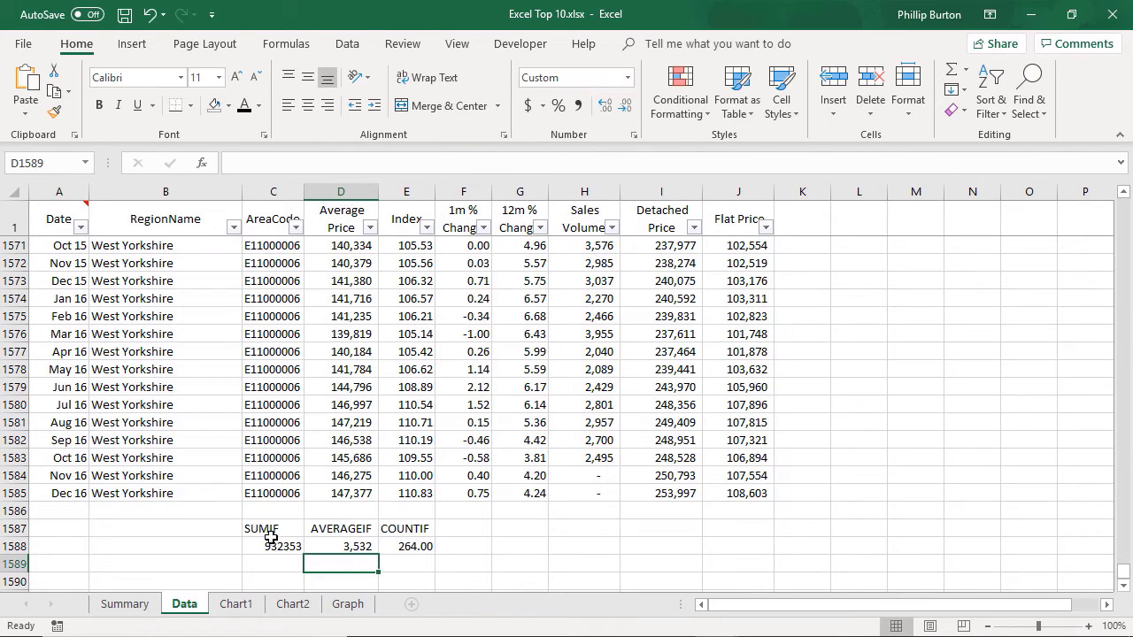
# Step: Display the COUNTIF result in E1588 without decimal places and review the three formulas in C1588:E1588
pyautogui.click(272, 544)
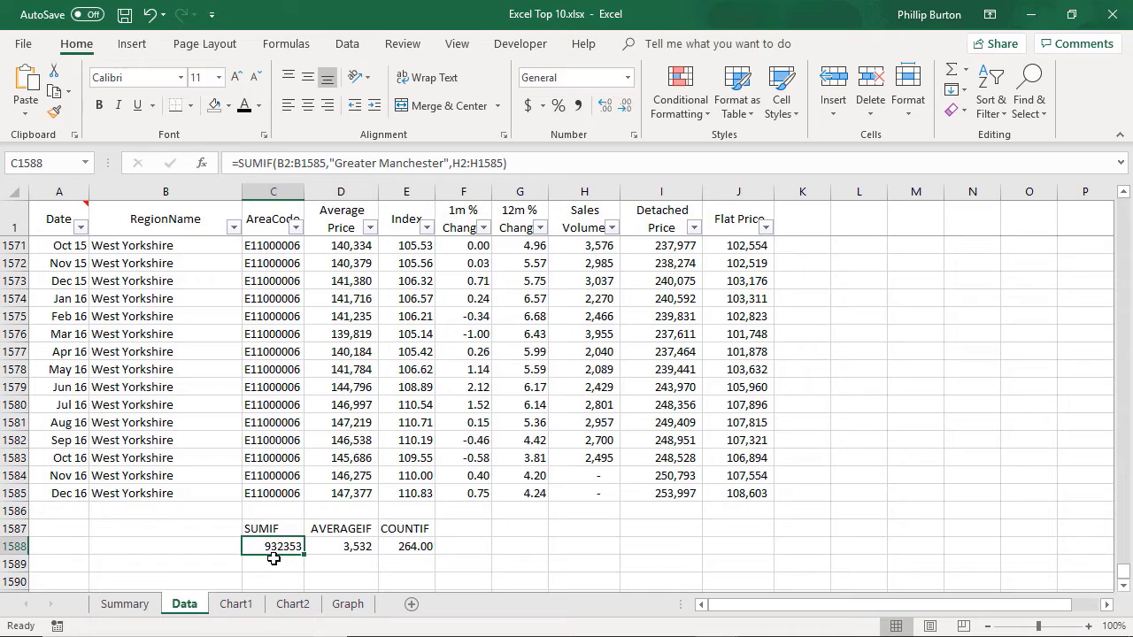
pyautogui.click(356, 546)
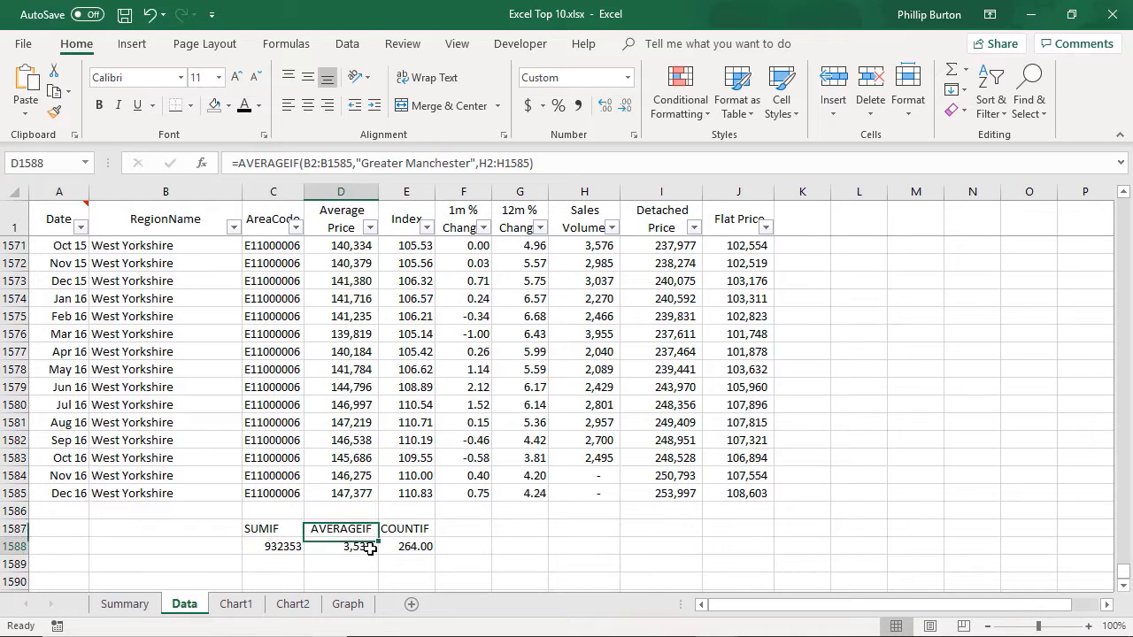
pyautogui.click(407, 533)
pyautogui.click(411, 547)
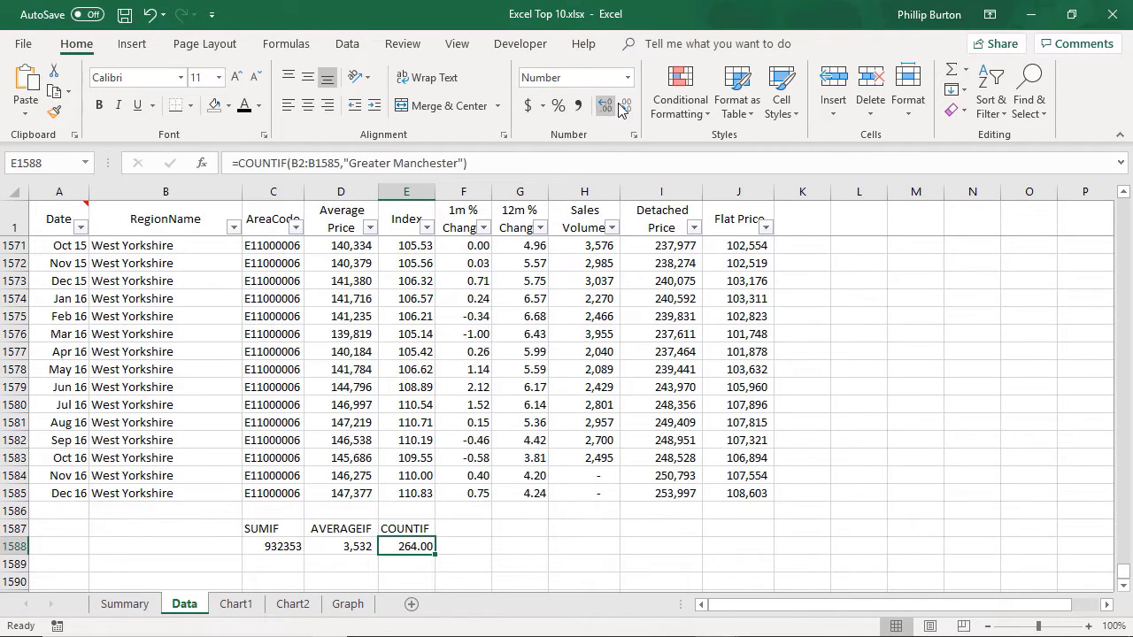
pyautogui.click(680, 89)
pyautogui.click(626, 106)
pyautogui.click(625, 105)
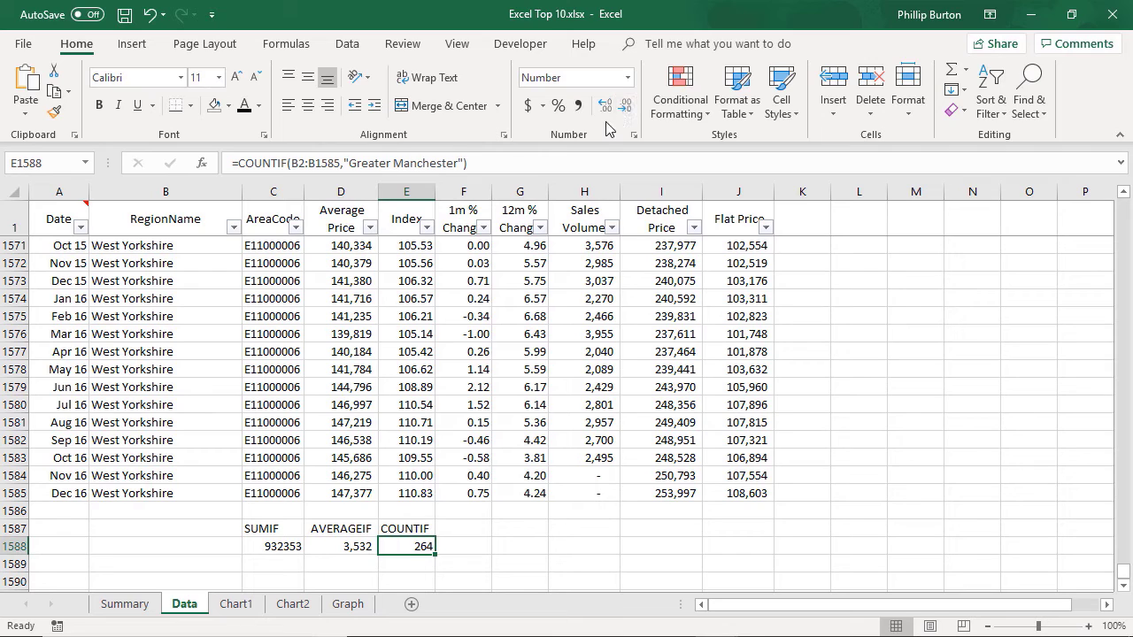
pyautogui.click(274, 546)
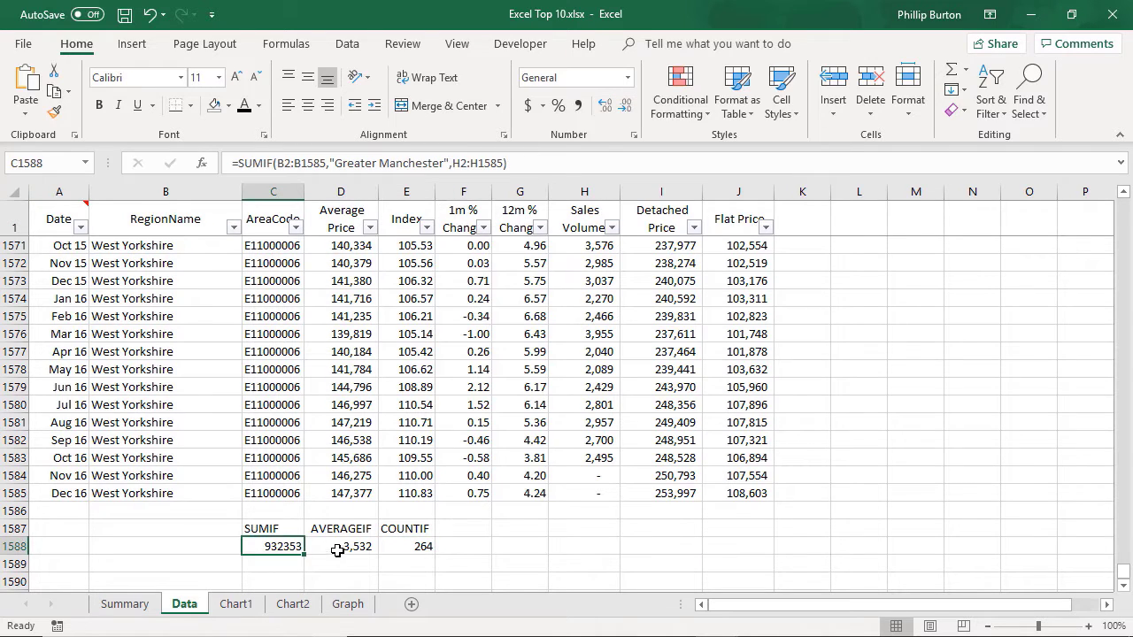
pyautogui.click(339, 550)
pyautogui.click(412, 546)
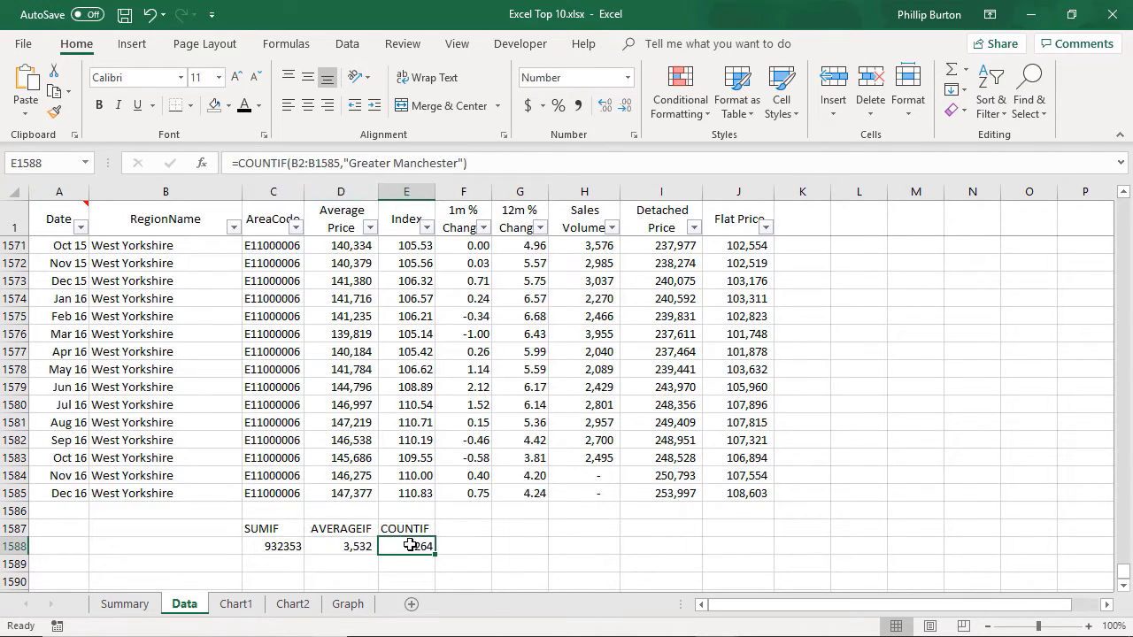
# Step: Convert the data range A1:J1585 into a table with headers
pyautogui.click(764, 486)
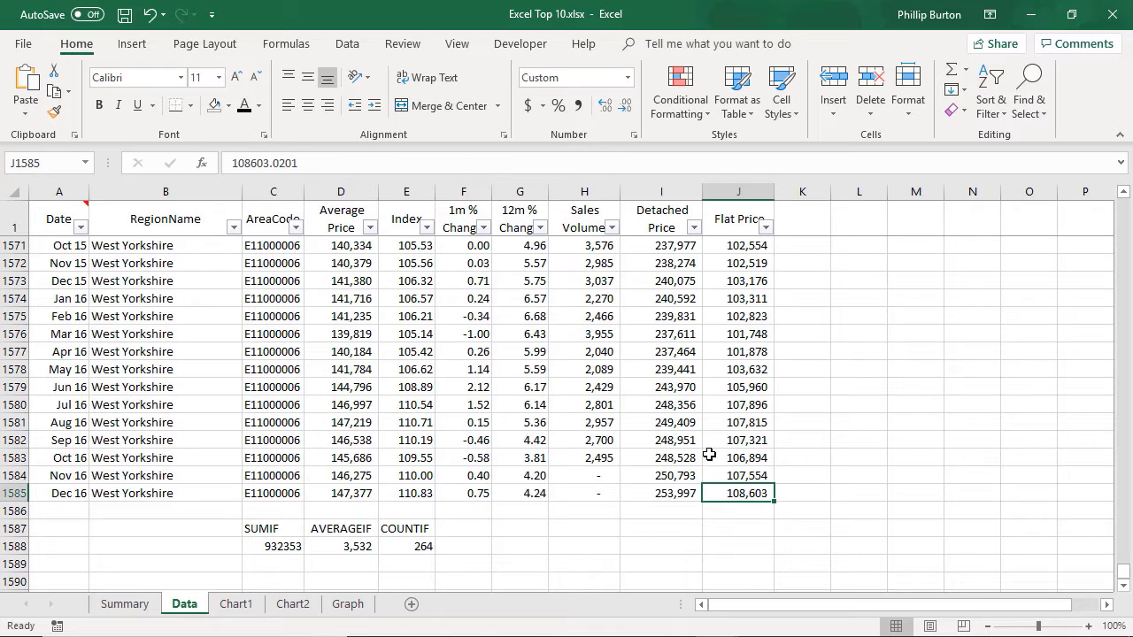
pyautogui.keyDown('shift'); pyautogui.click(56, 217); pyautogui.keyUp('shift')
pyautogui.click(131, 43)
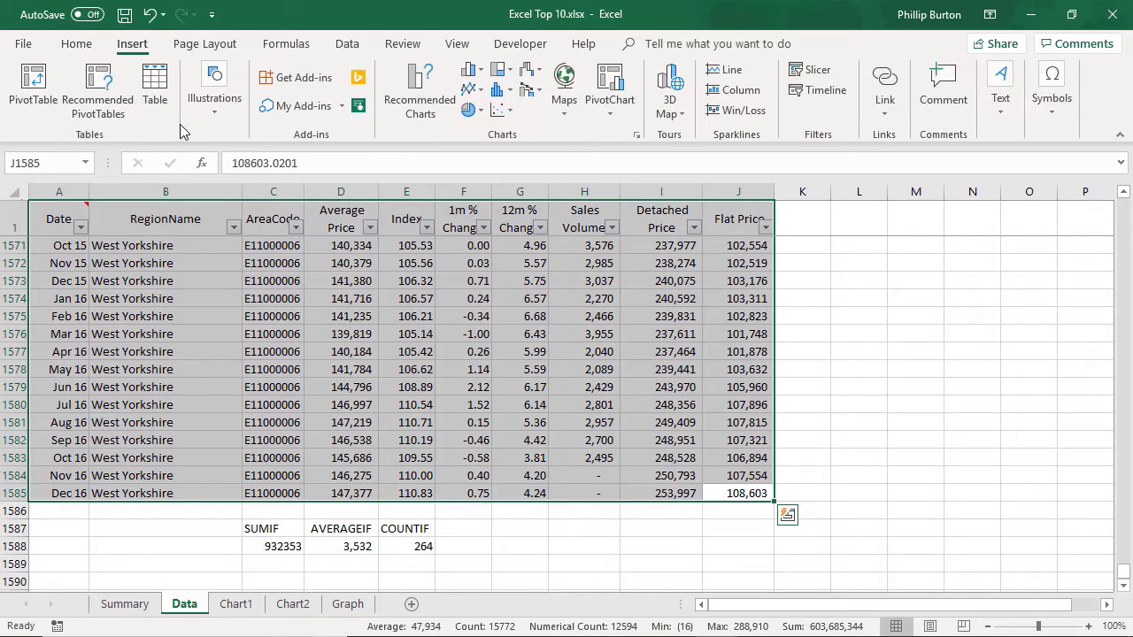
pyautogui.click(155, 93)
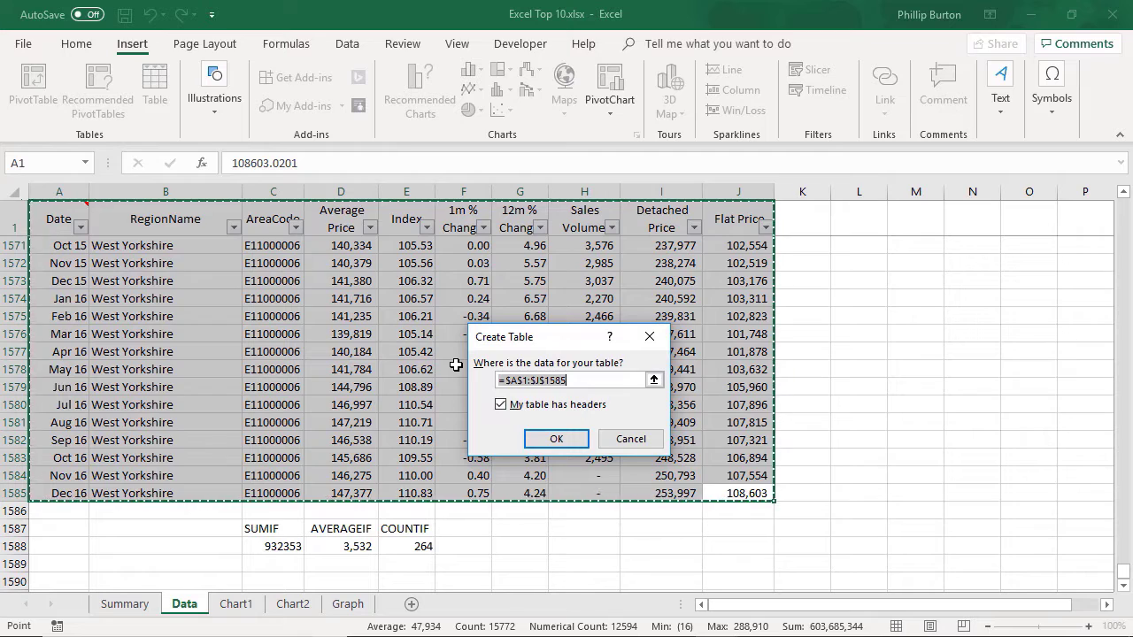
pyautogui.click(552, 439)
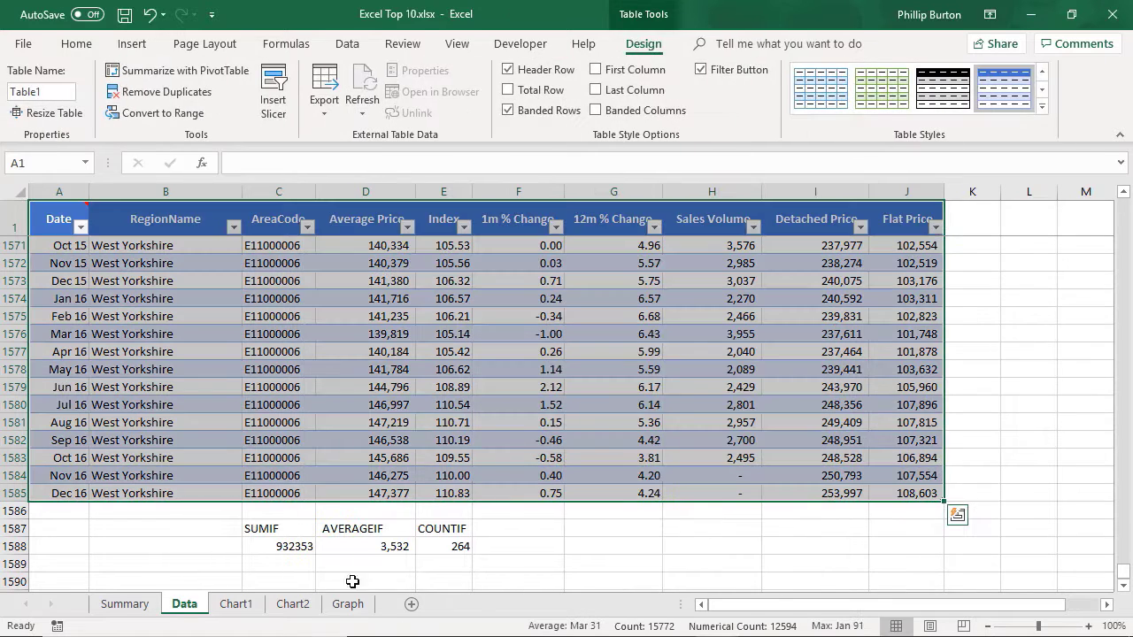
# Step: Start a SUMIF formula in C1589 with Table1's RegionName column as the range
pyautogui.click(294, 548)
pyautogui.press('Return')
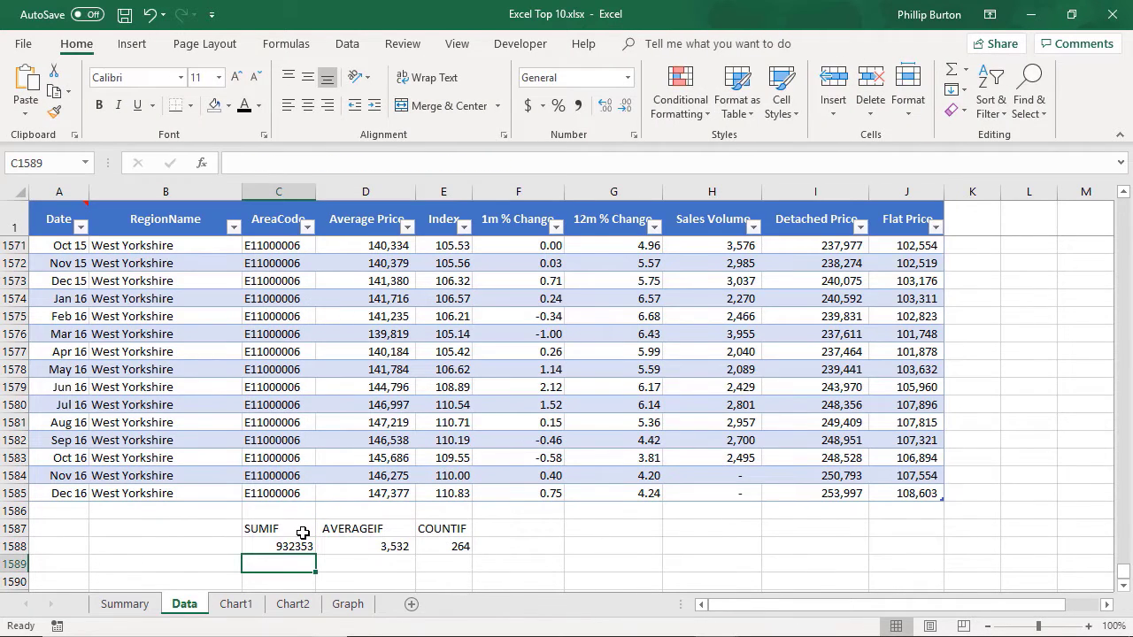
pyautogui.write('=SUMIF(Table1[RegionName')
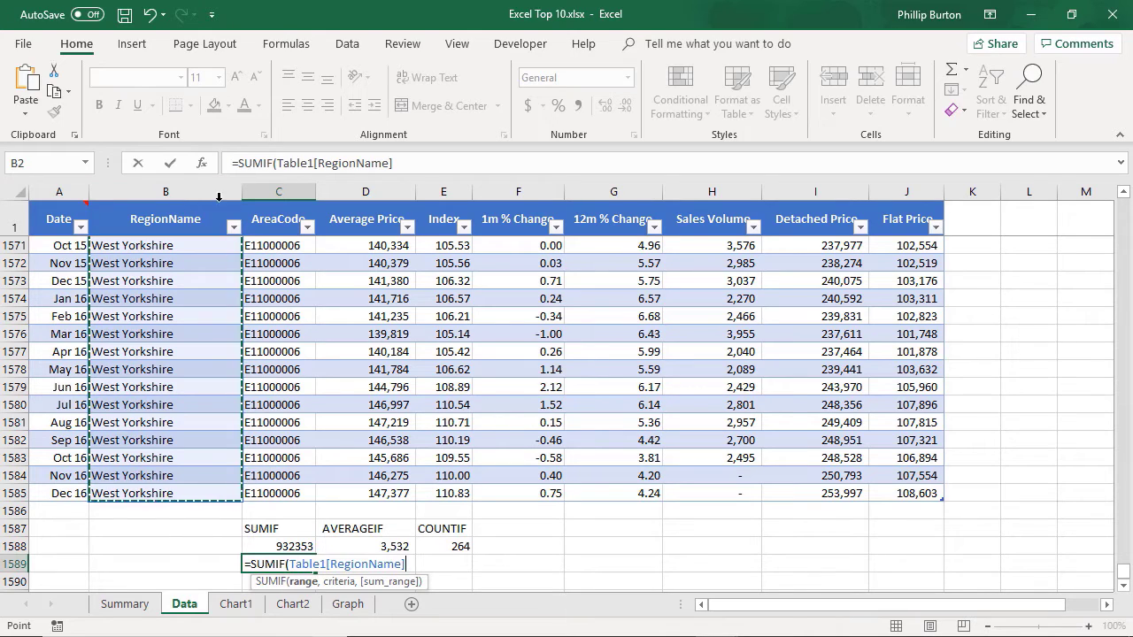
pyautogui.moveTo(1126, 591)
pyautogui.mouseDown()
pyautogui.moveTo(1130, 182)
pyautogui.moveTo(1123, 571)
pyautogui.mouseUp()
pyautogui.write(',')
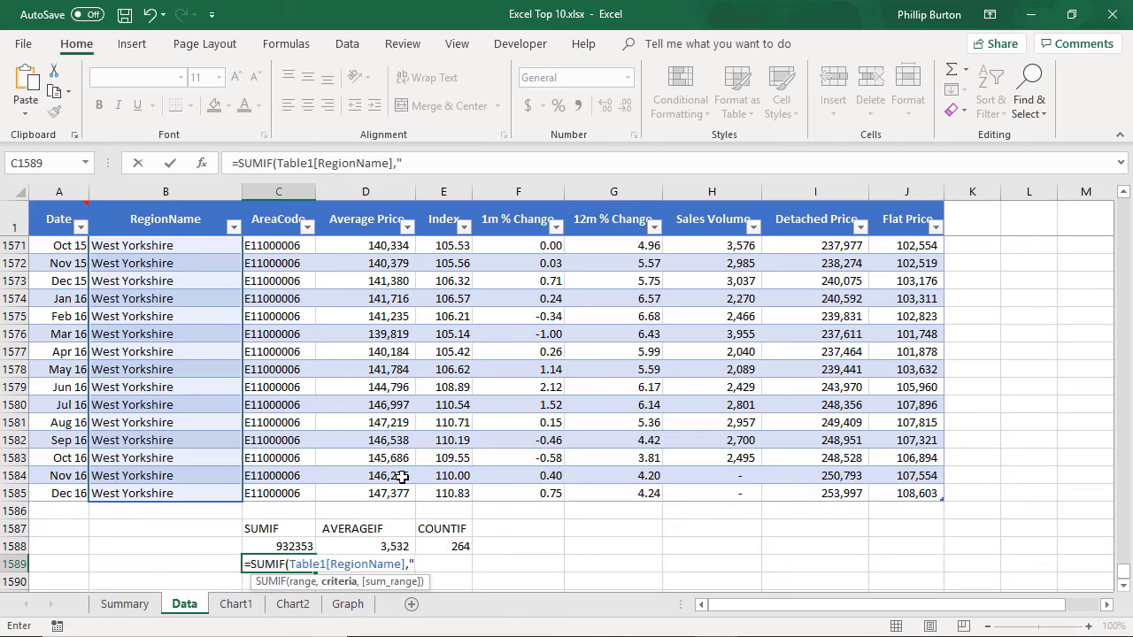
# Step: Complete the SUMIF in C1589 with the criterion "Greater Manchester" and Table1's Sales Volume column as the sum range
pyautogui.write('"gre')
pyautogui.press('BackSpace')
pyautogui.press('BackSpace')
pyautogui.press('BackSpace')
pyautogui.write('Greater Manchester",')
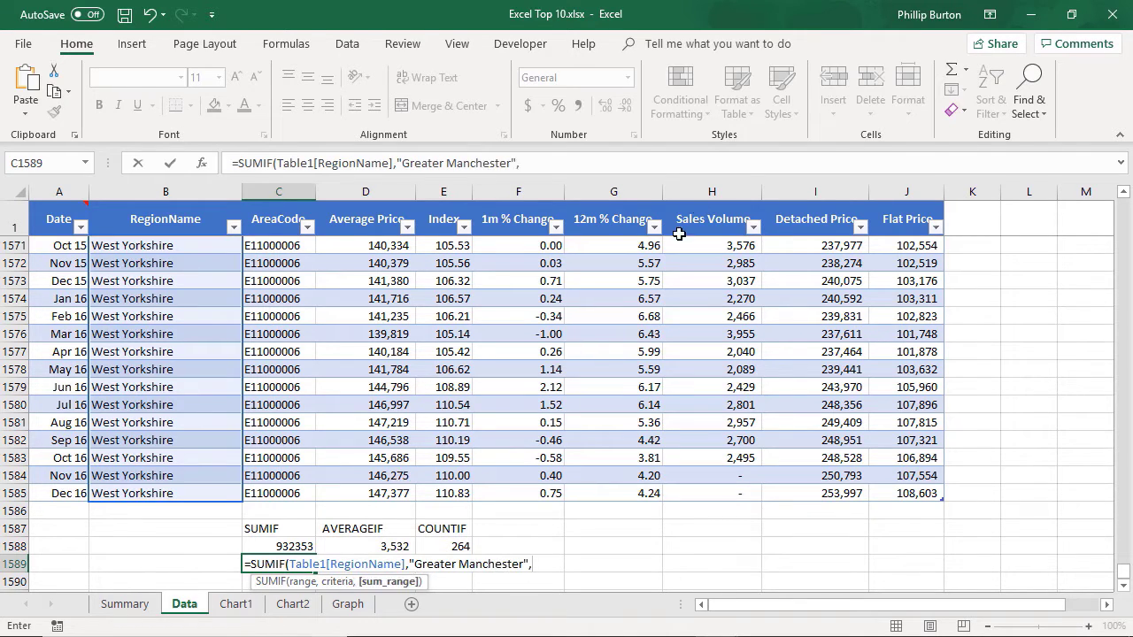
pyautogui.click(699, 200)
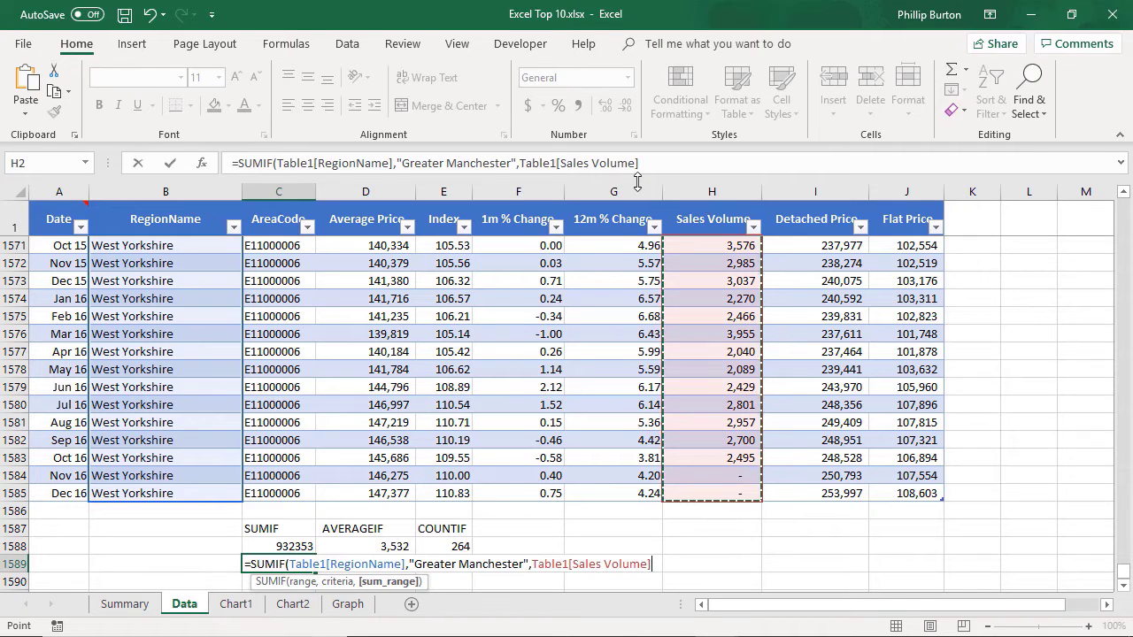
pyautogui.write(')')
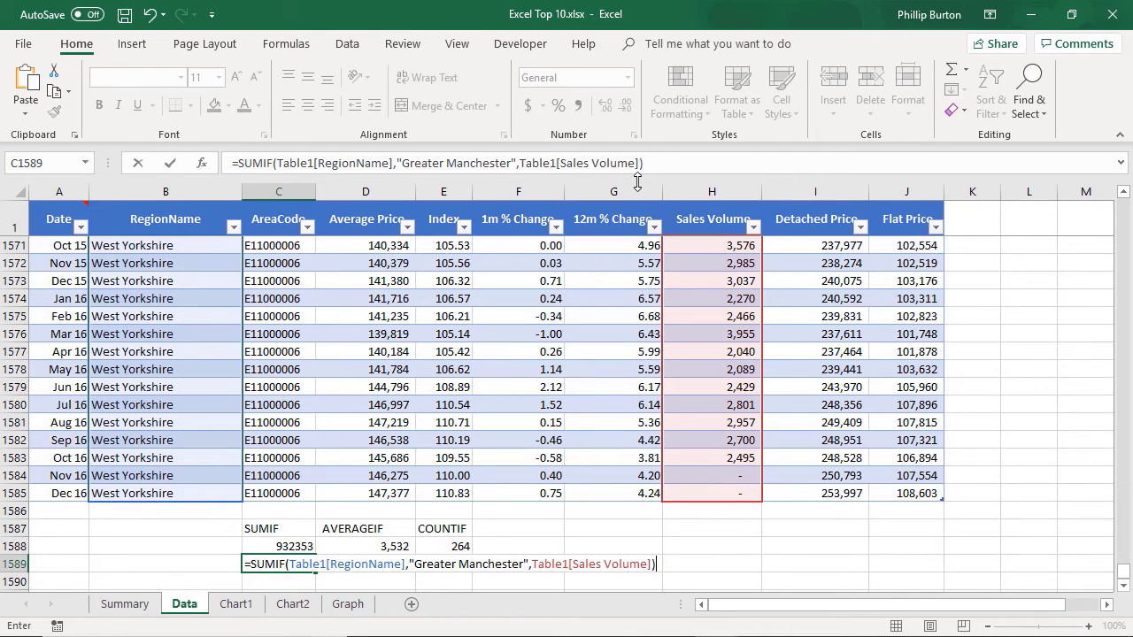
pyautogui.press('Return')
# Step: Compare the SUMIF formulas in C1588 and C1589, and examine the Table1 reference in C1589
pyautogui.press('Up')
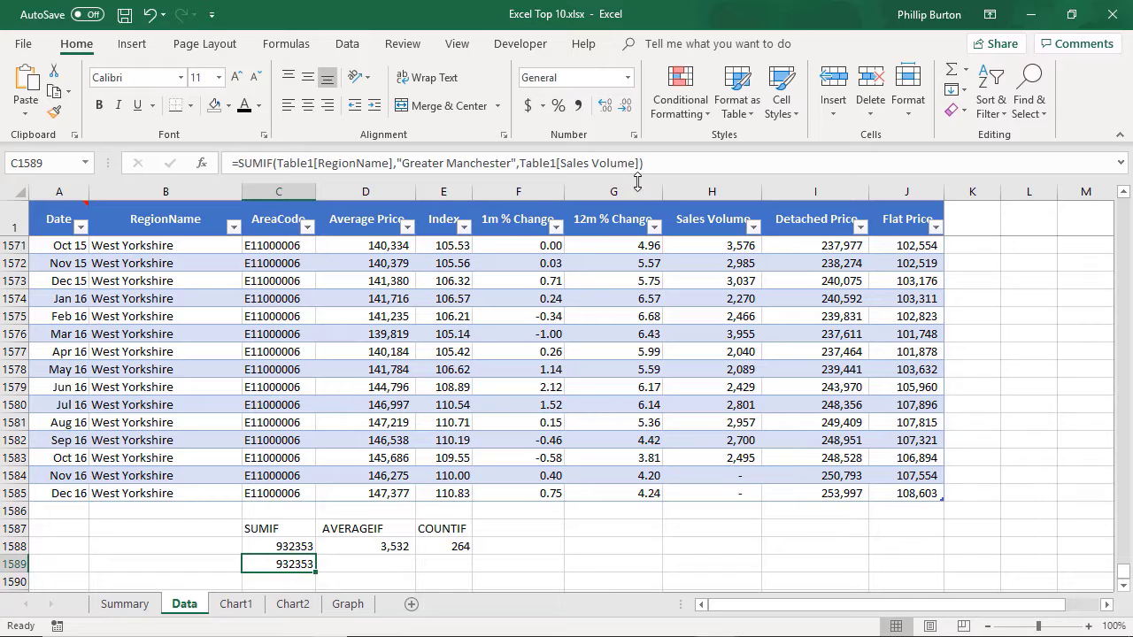
pyautogui.press('Up')
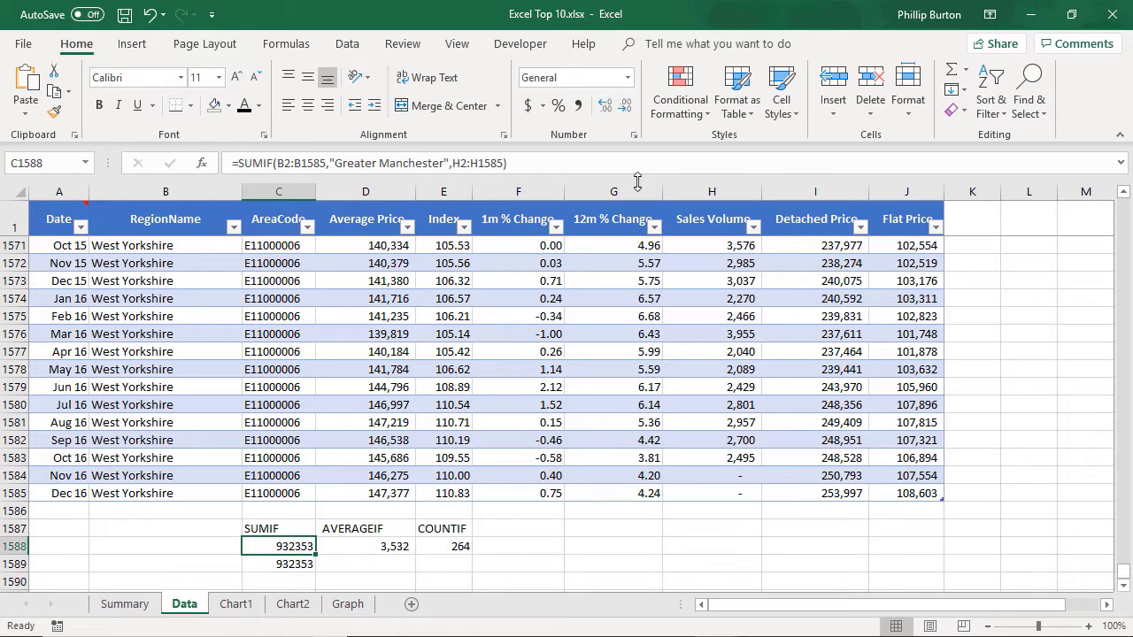
pyautogui.press('Down')
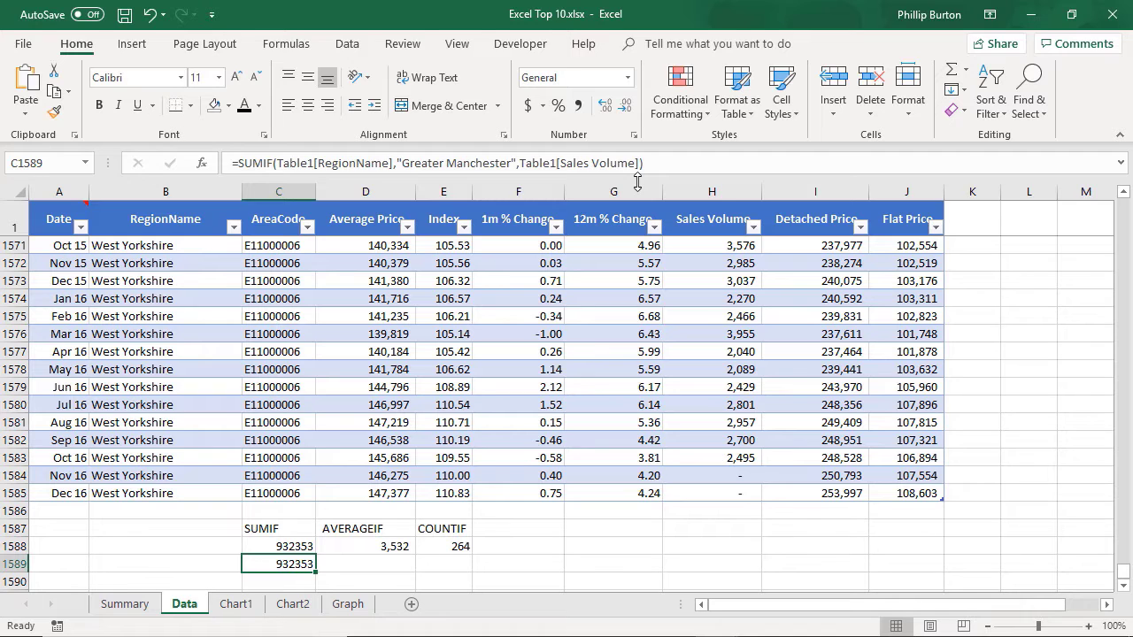
pyautogui.doubleClick(281, 166)
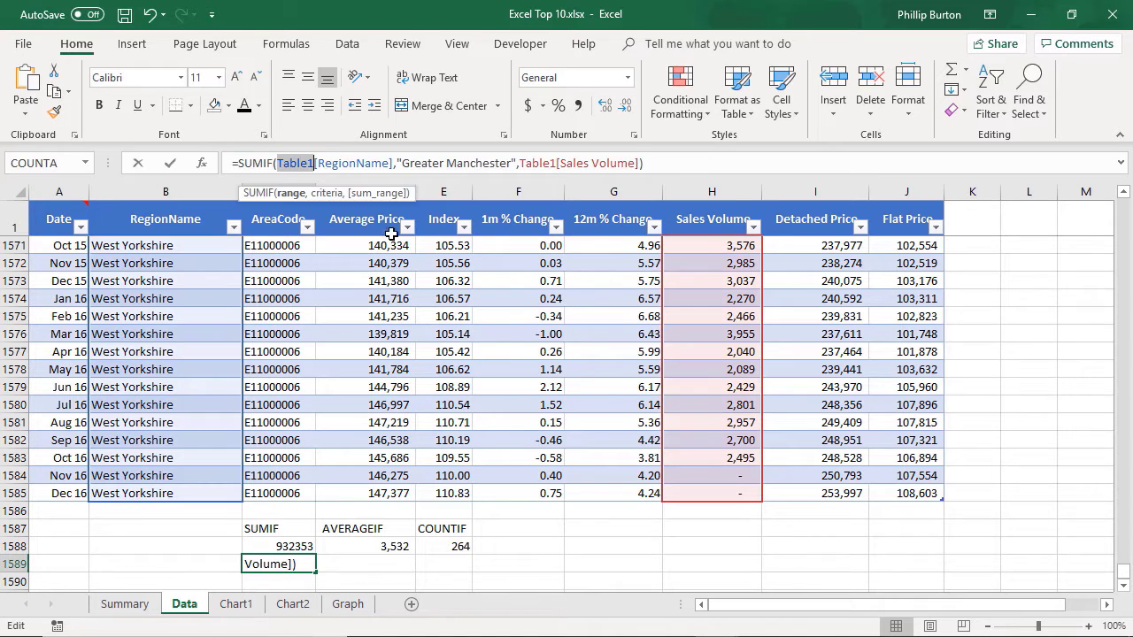
pyautogui.press('Escape')
# Step: Rename the data table to HouseInflation and check the SUMIF formula in C1589
pyautogui.click(547, 365)
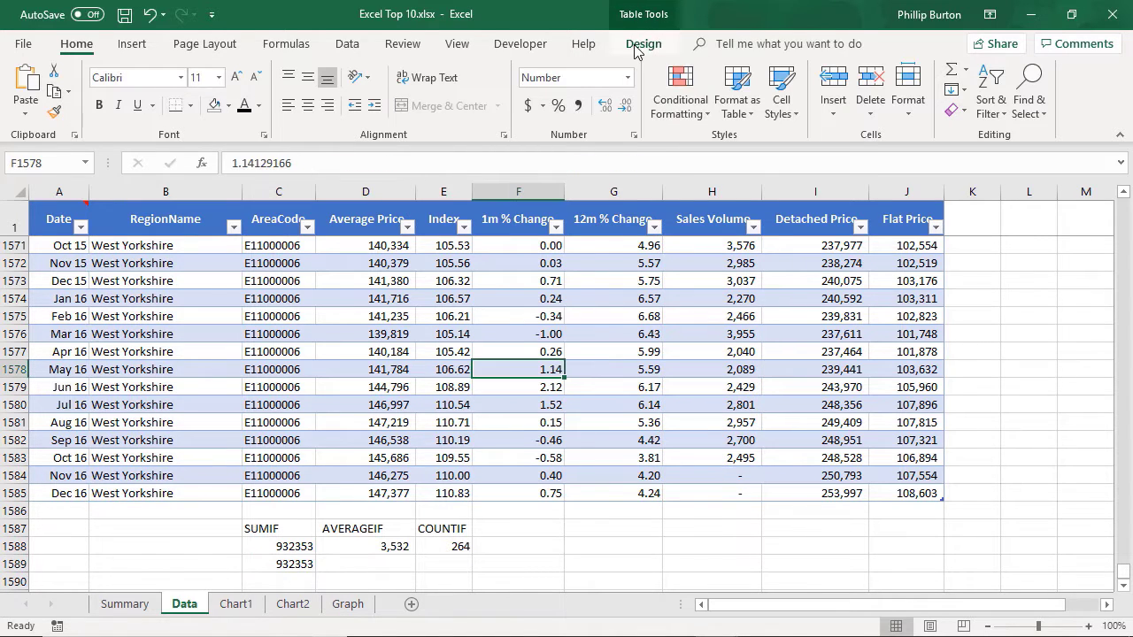
pyautogui.click(644, 44)
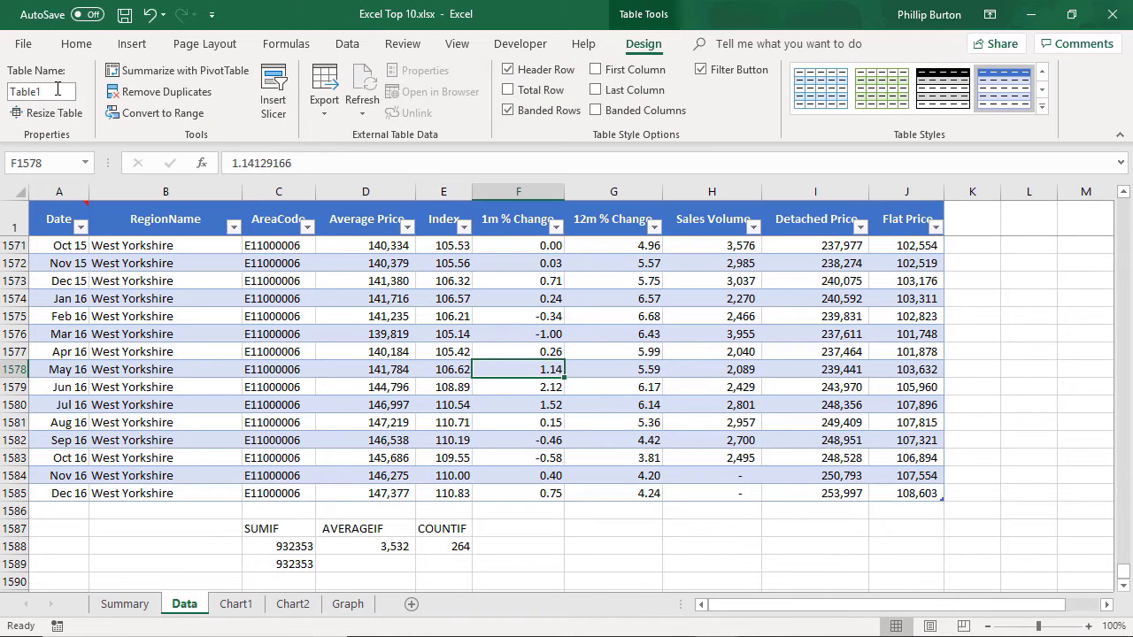
pyautogui.moveTo(48, 91); pyautogui.dragTo(3, 91)
pyautogui.write('HouseInflation')
pyautogui.press('Return')
pyautogui.click(294, 565)
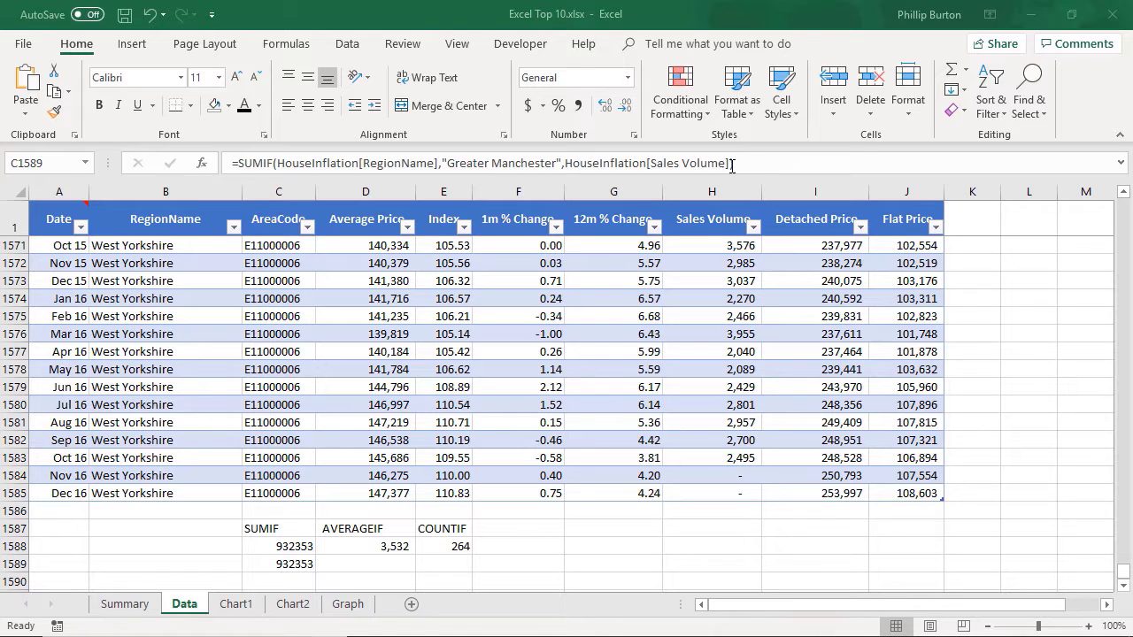
# Step: Start an AVERAGEIF formula in D1589 with the HouseInflation table's RegionName column as the range
pyautogui.click(378, 546)
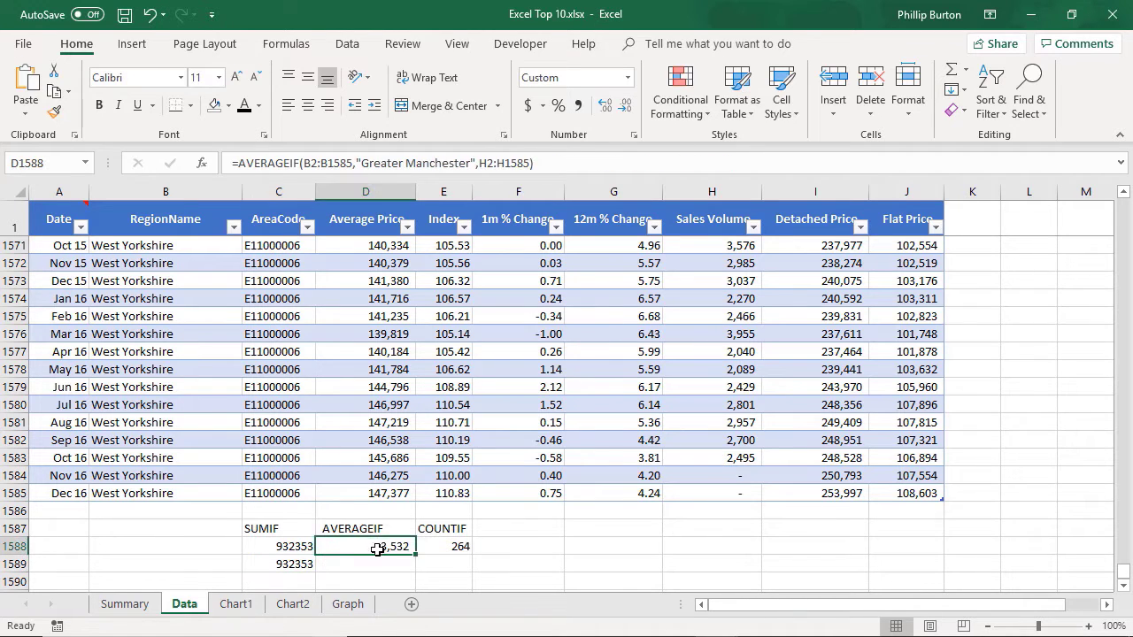
pyautogui.click(364, 560)
pyautogui.write('=aver')
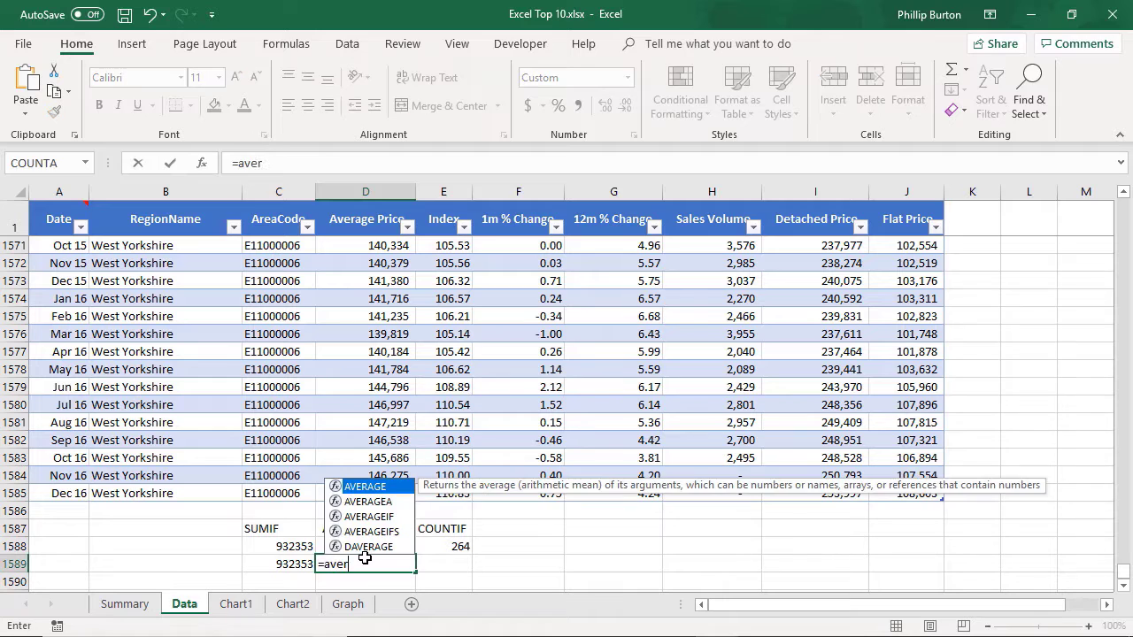
pyautogui.write('ag')
pyautogui.press('Down')
pyautogui.press('Down')
pyautogui.press('Tab')
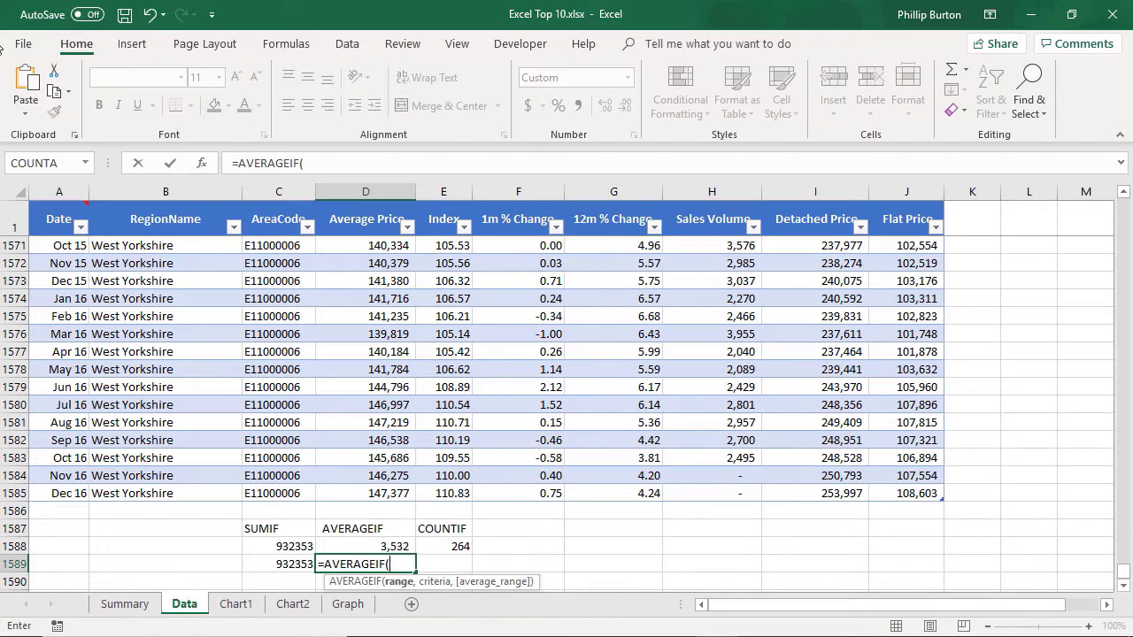
pyautogui.click(146, 205)
# Step: Complete the AVERAGEIF in D1589 with the criterion "Greater Manchester" and the table's Sales Volume column as the average range
pyautogui.write(',"G')
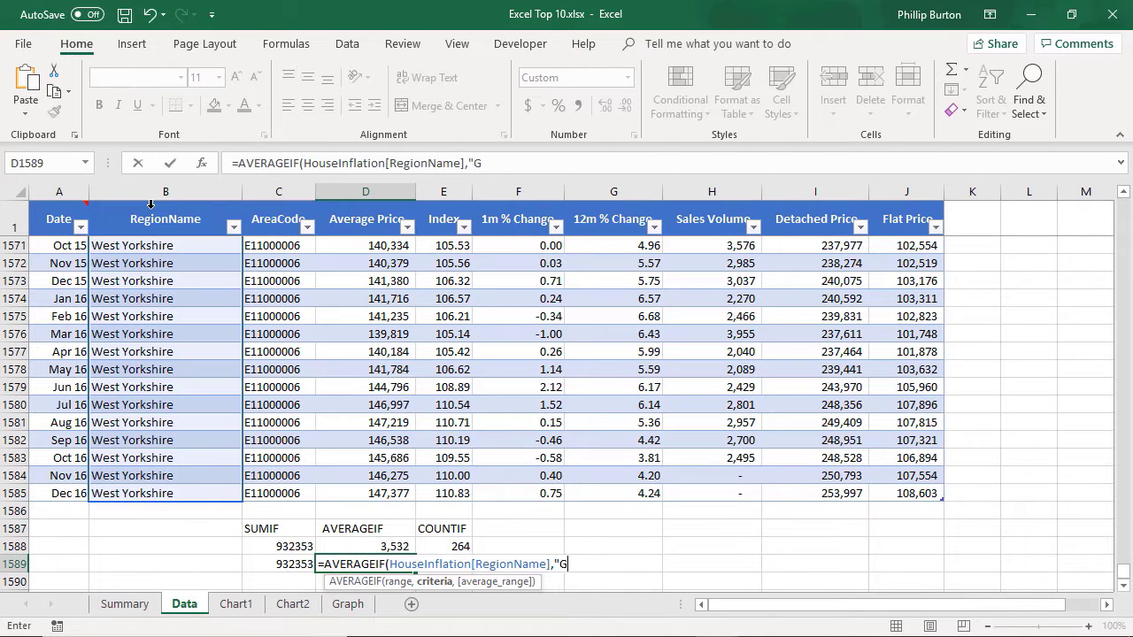
pyautogui.write('reater Manchester"')
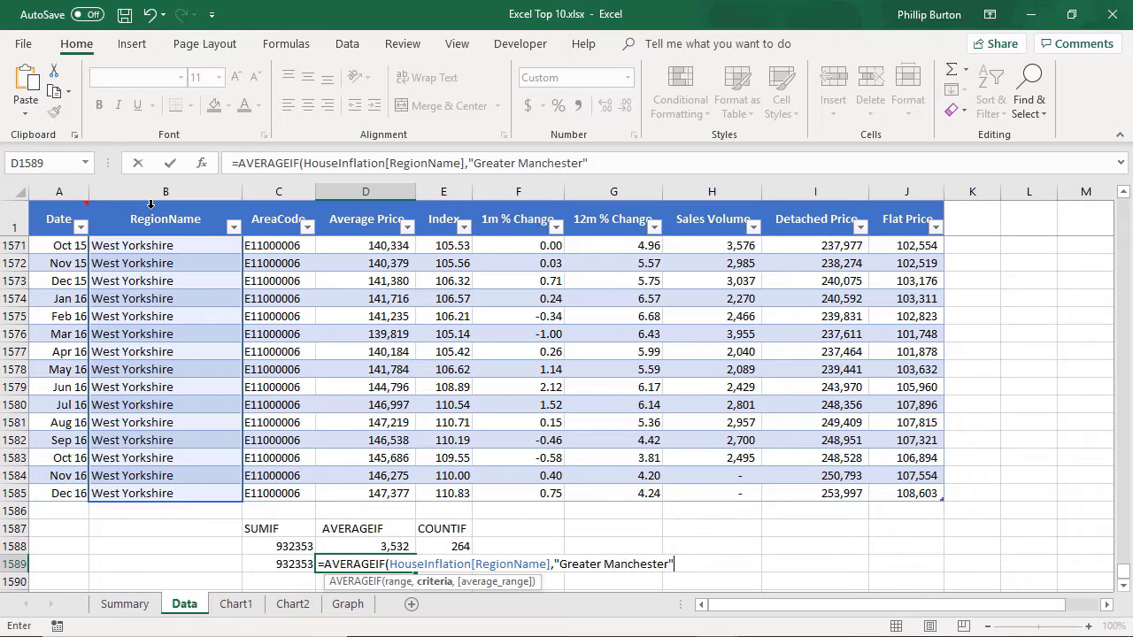
pyautogui.write(',')
pyautogui.click(724, 204)
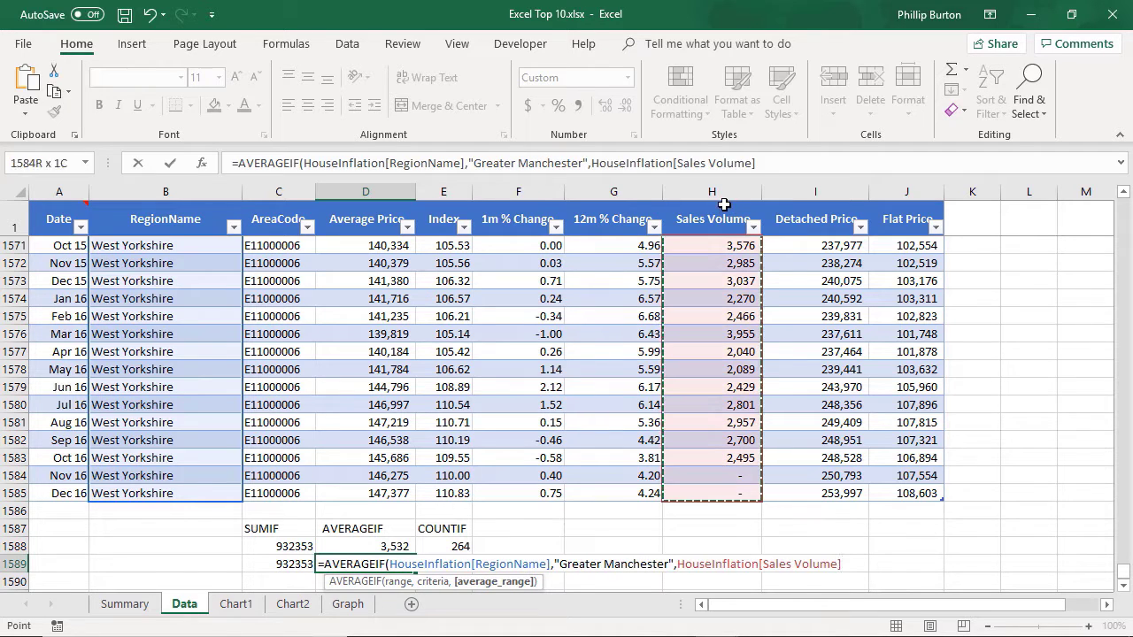
pyautogui.write(')')
pyautogui.press('Tab')
# Step: Enter a COUNTIF formula in E1589 that counts "Greater Manchester" in the HouseInflation table's RegionName column
pyautogui.write('=c')
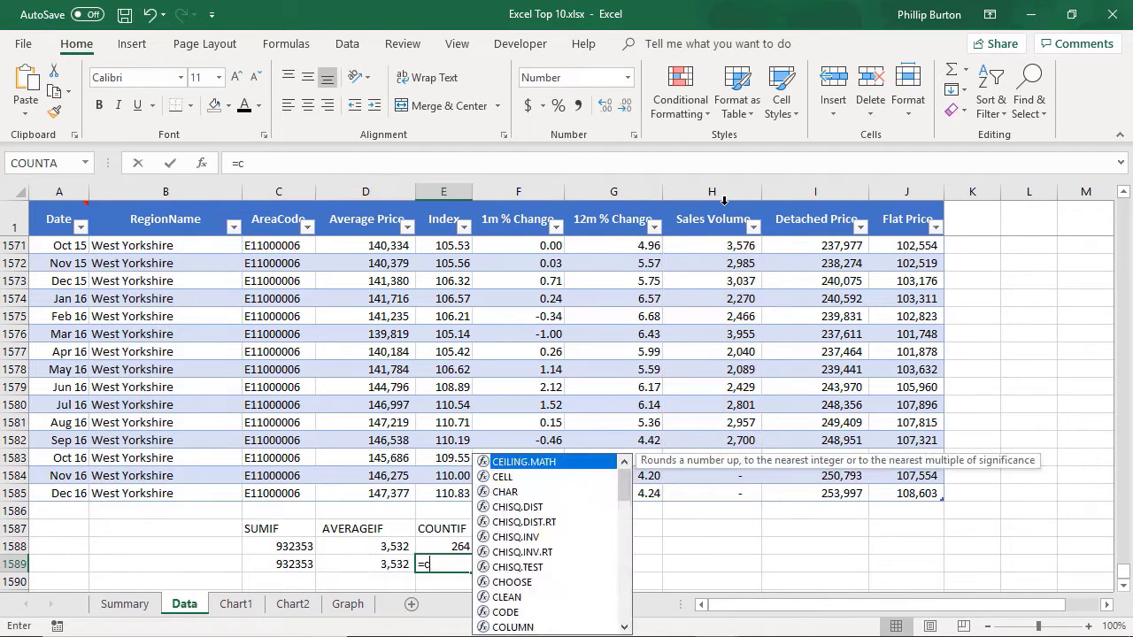
pyautogui.write('ountif(')
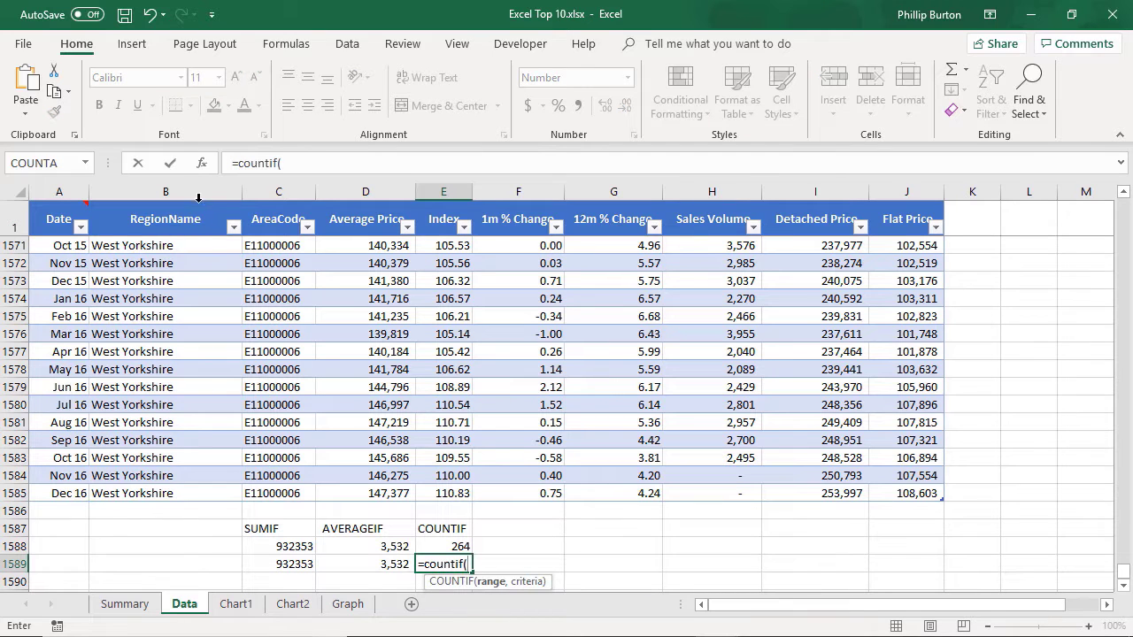
pyautogui.click(198, 198)
pyautogui.write(',')
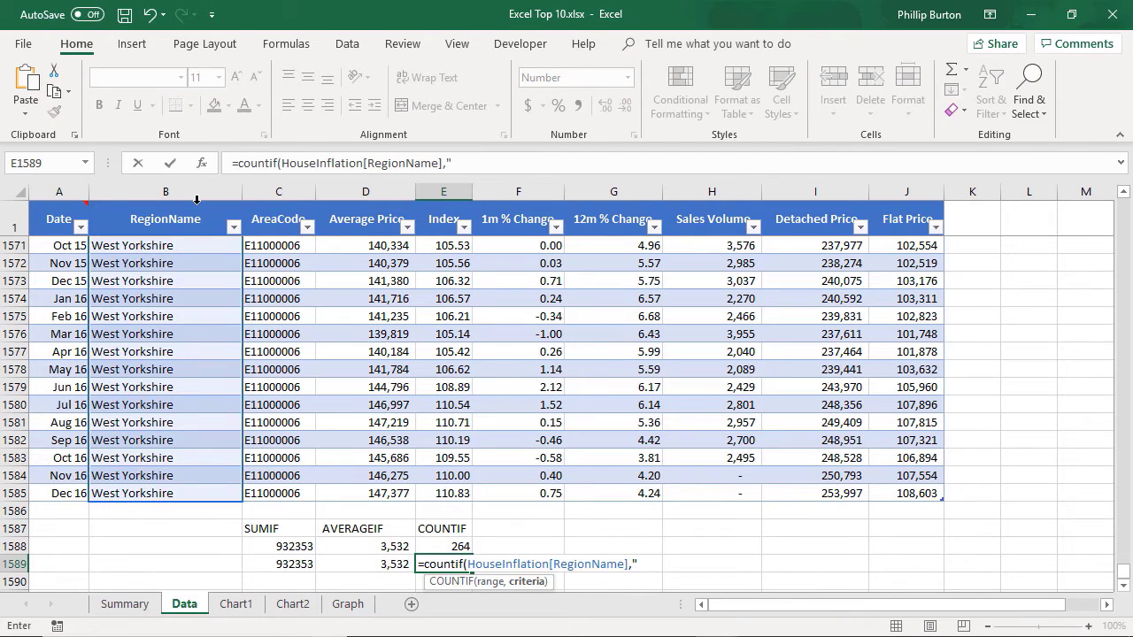
pyautogui.write('"Greater Manches')
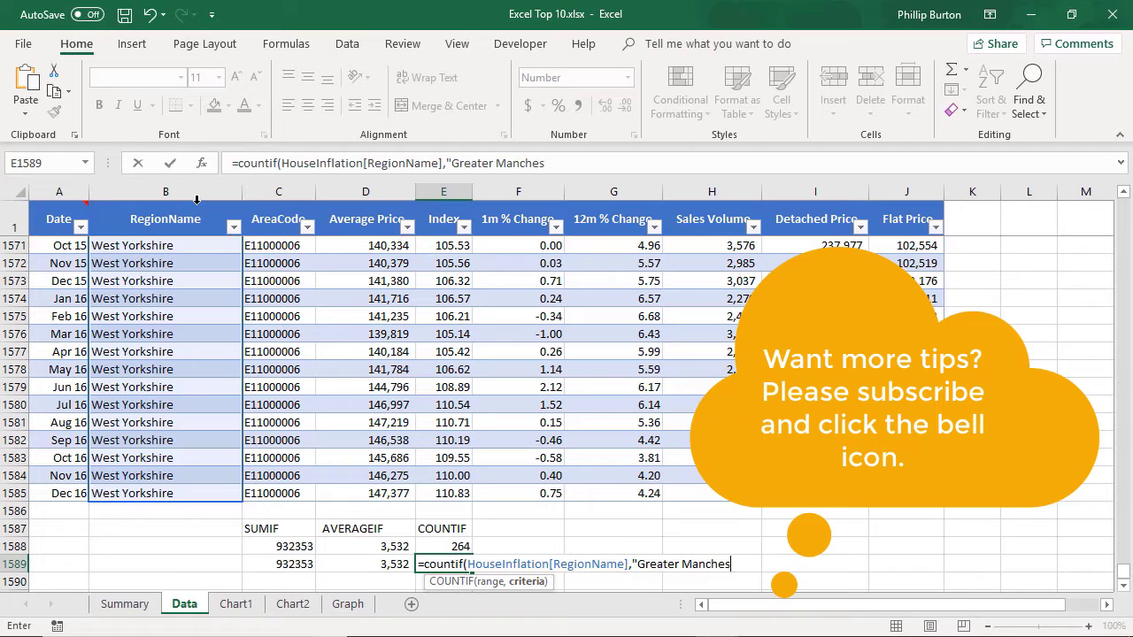
pyautogui.write('ter ")')
pyautogui.press('Return')
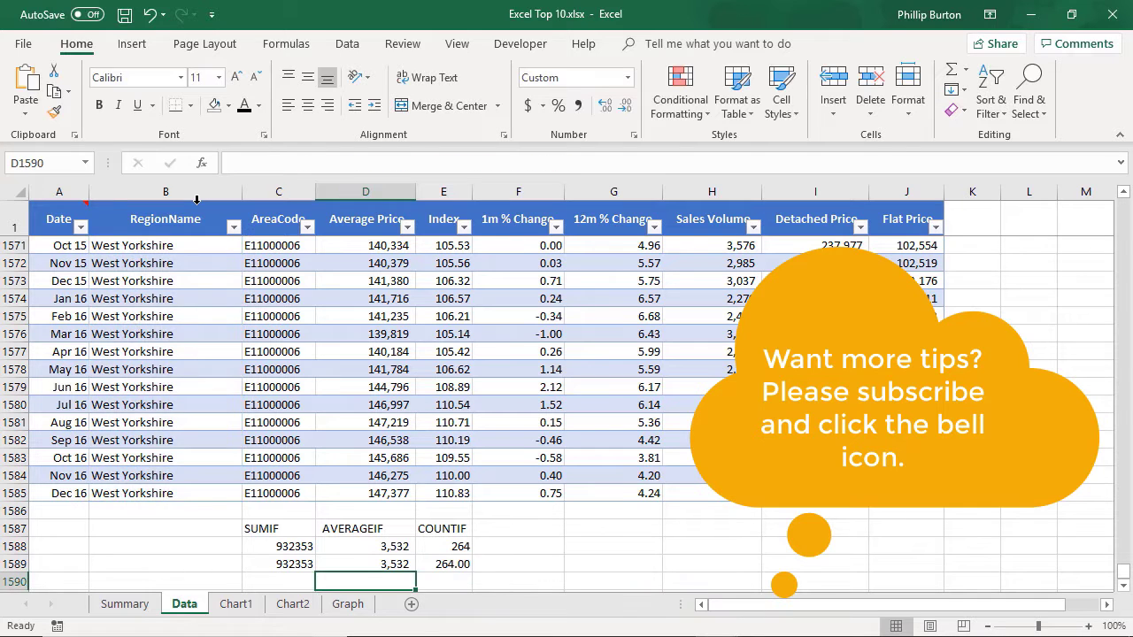
pyautogui.press('Up')
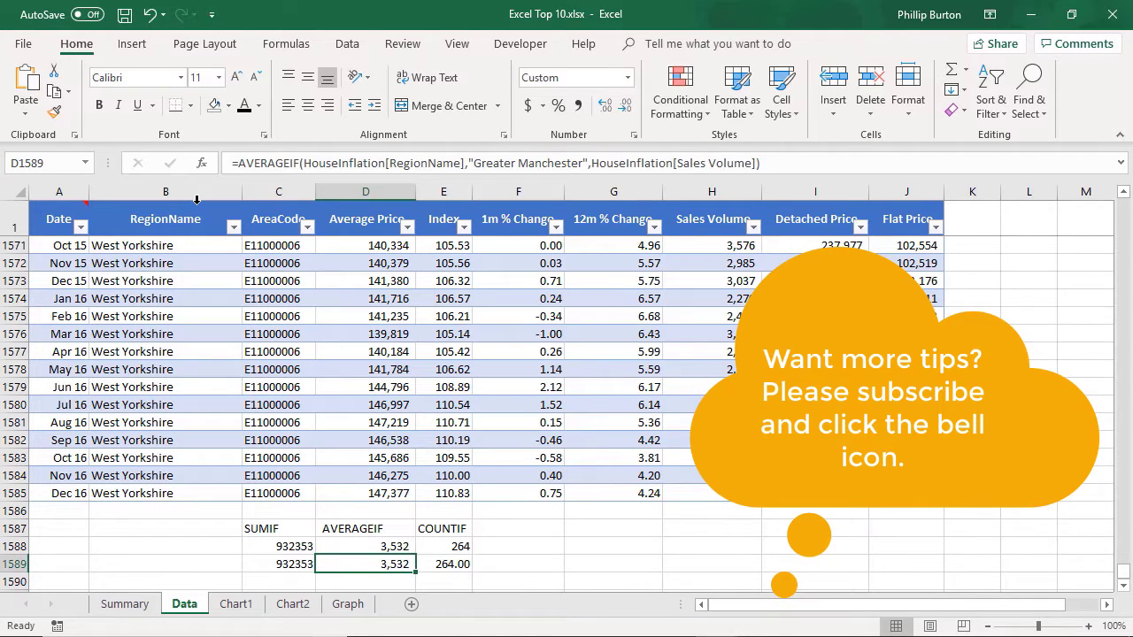